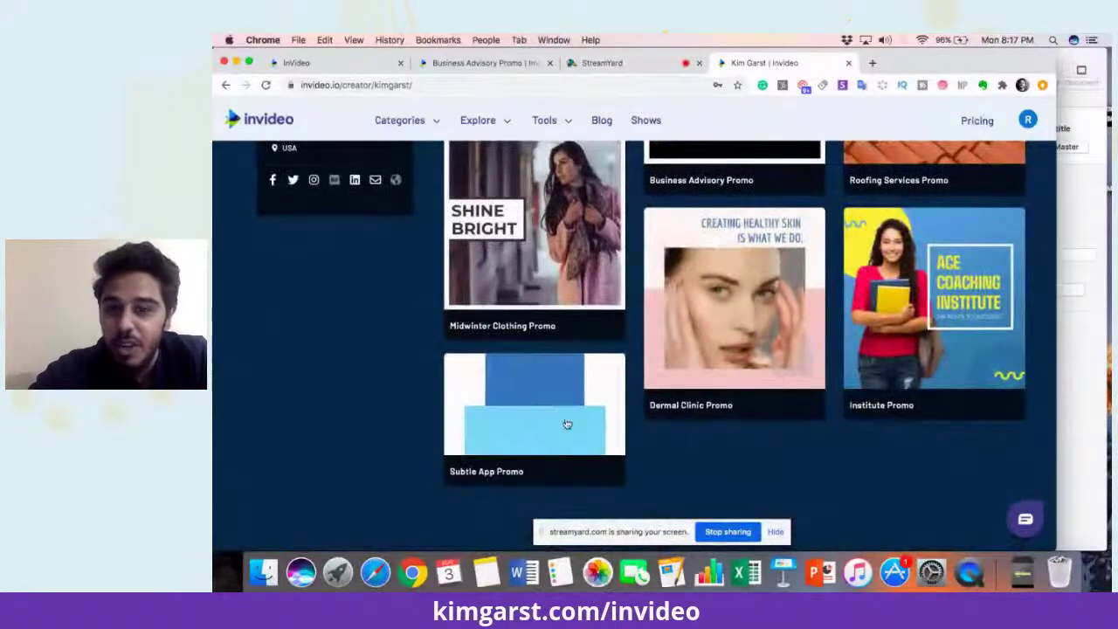
Switch to the Business Advisory Promo template page and rewind its preview video to the beginning
scroll(566, 424, up, 5)
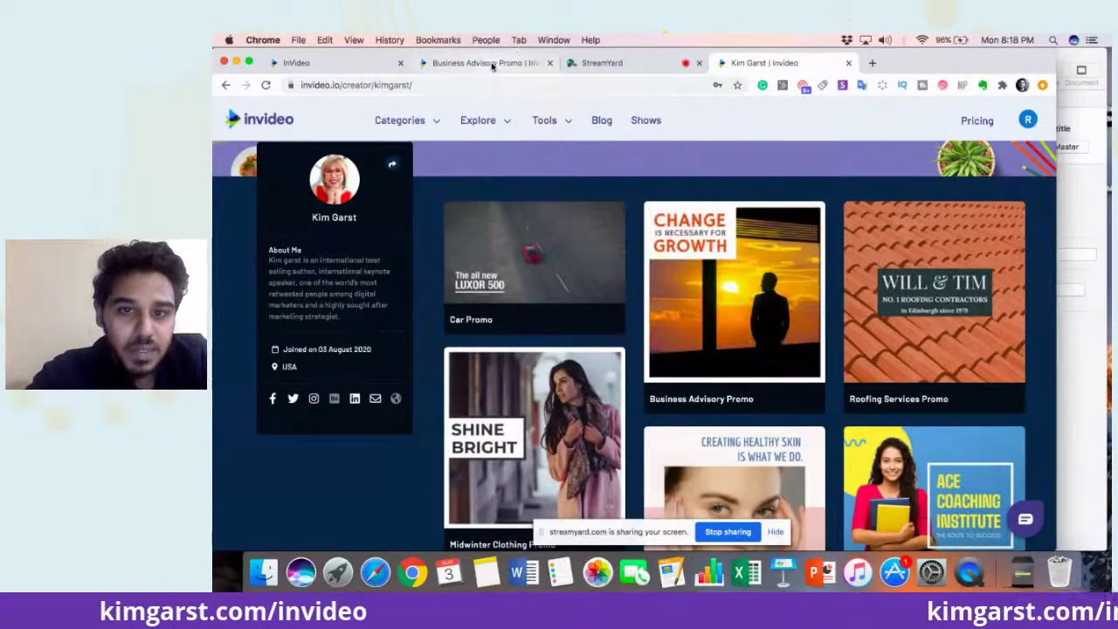
click(785, 281)
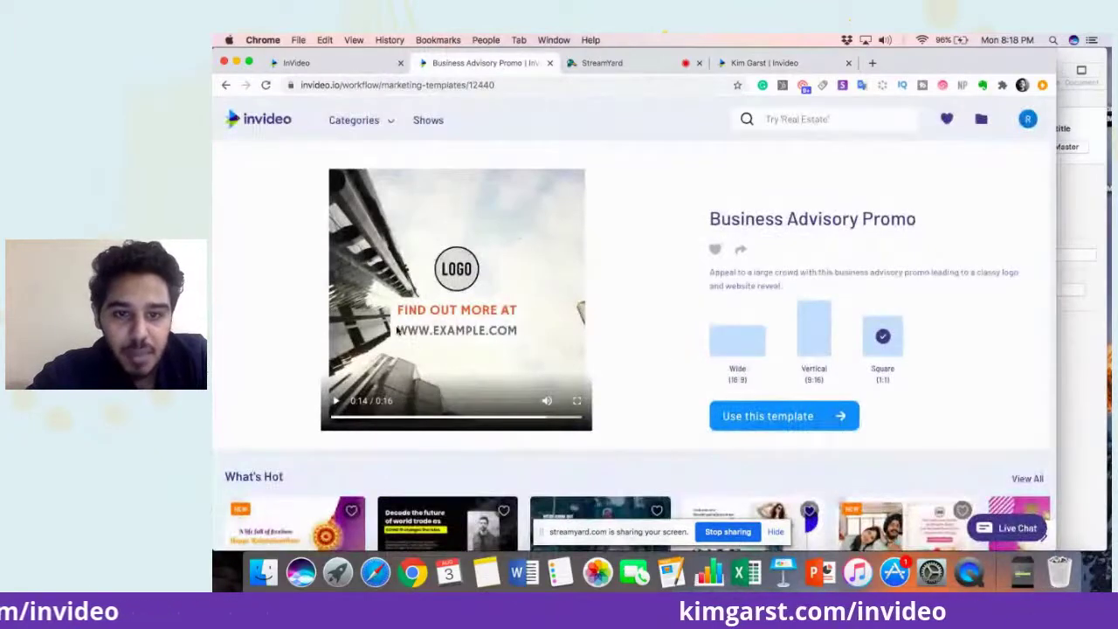
click(334, 420)
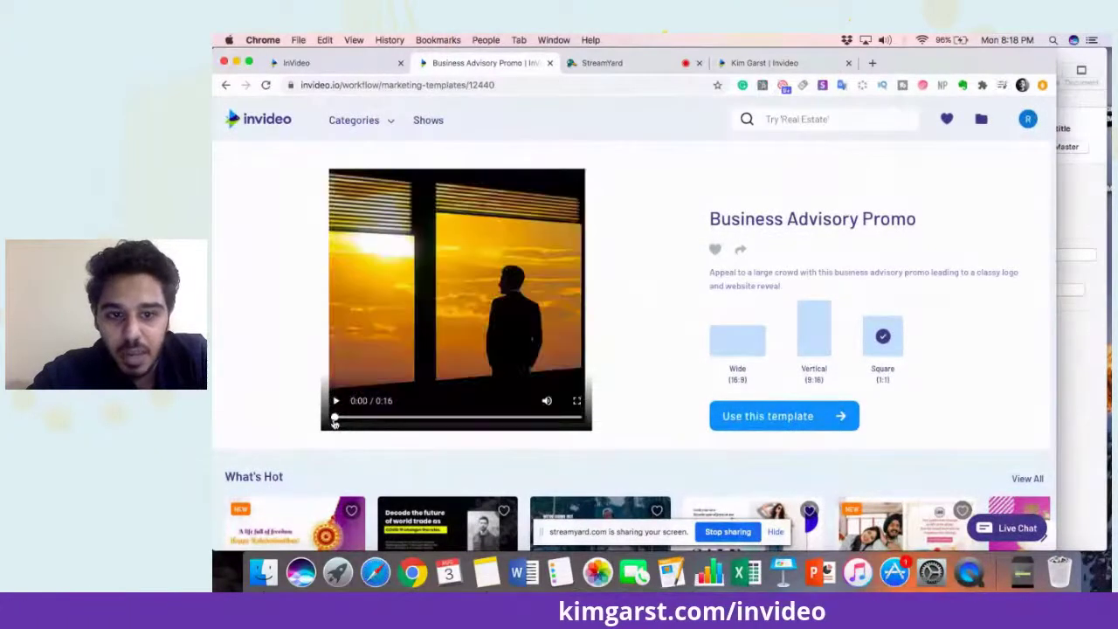
Return to the pre-made templates home page and search the template library for "promo"
click(345, 60)
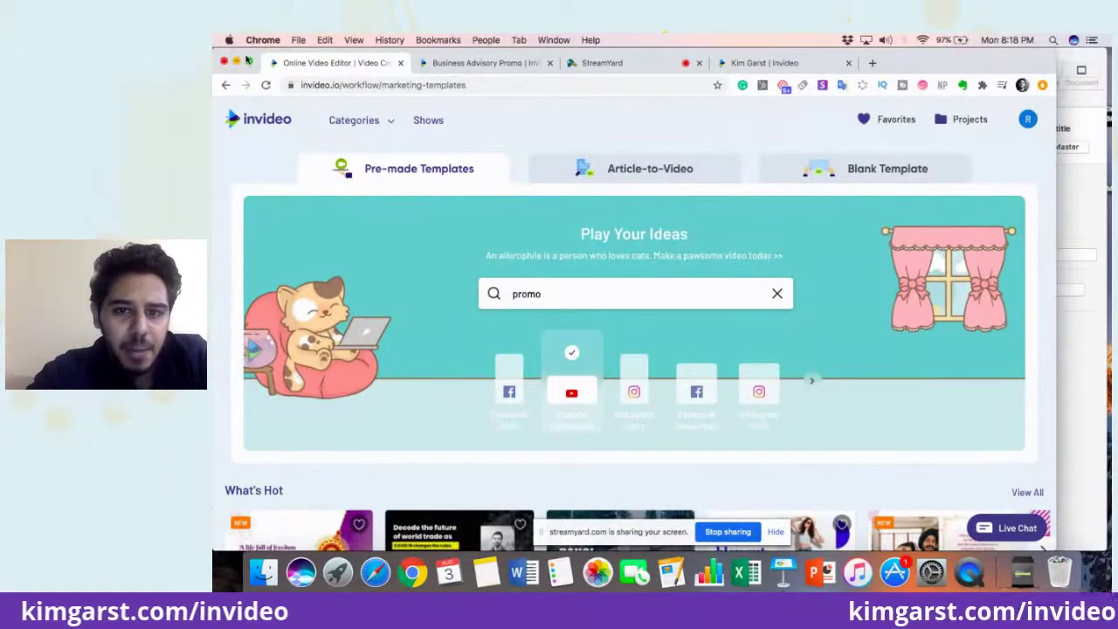
scroll(634, 328, down, 2)
scroll(634, 328, up, 1)
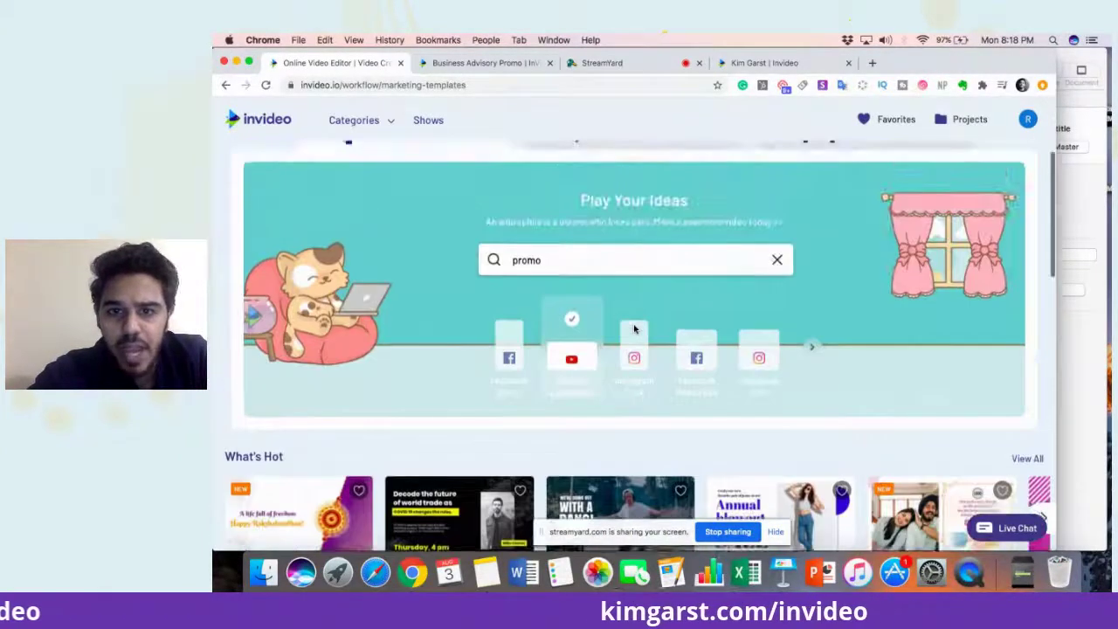
scroll(634, 328, down, 3)
scroll(633, 324, up, 4)
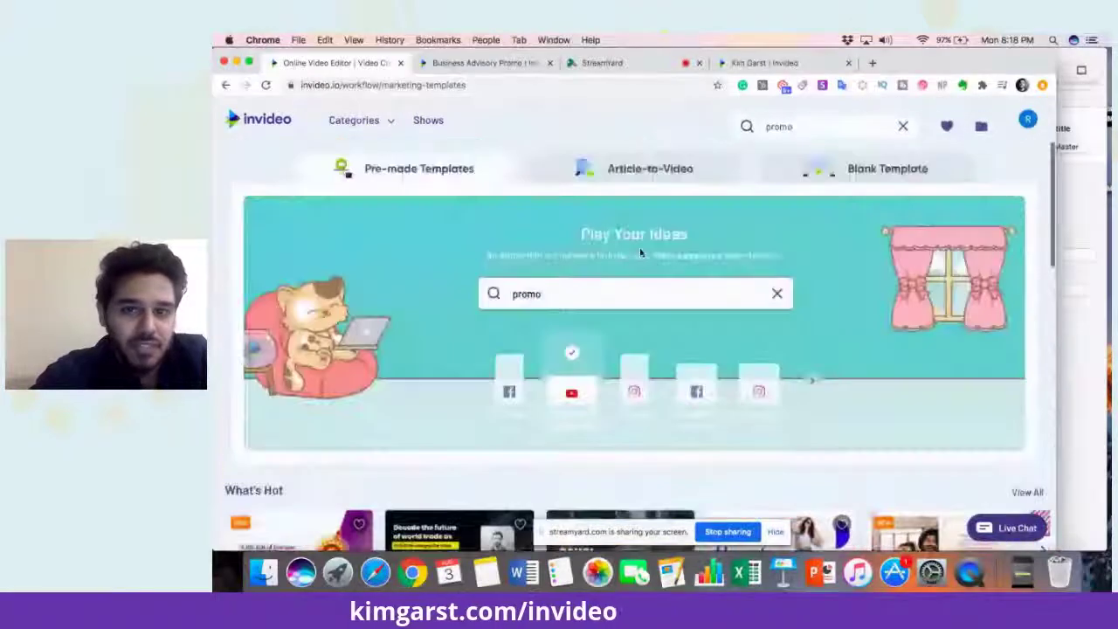
click(609, 294)
key(super+a)
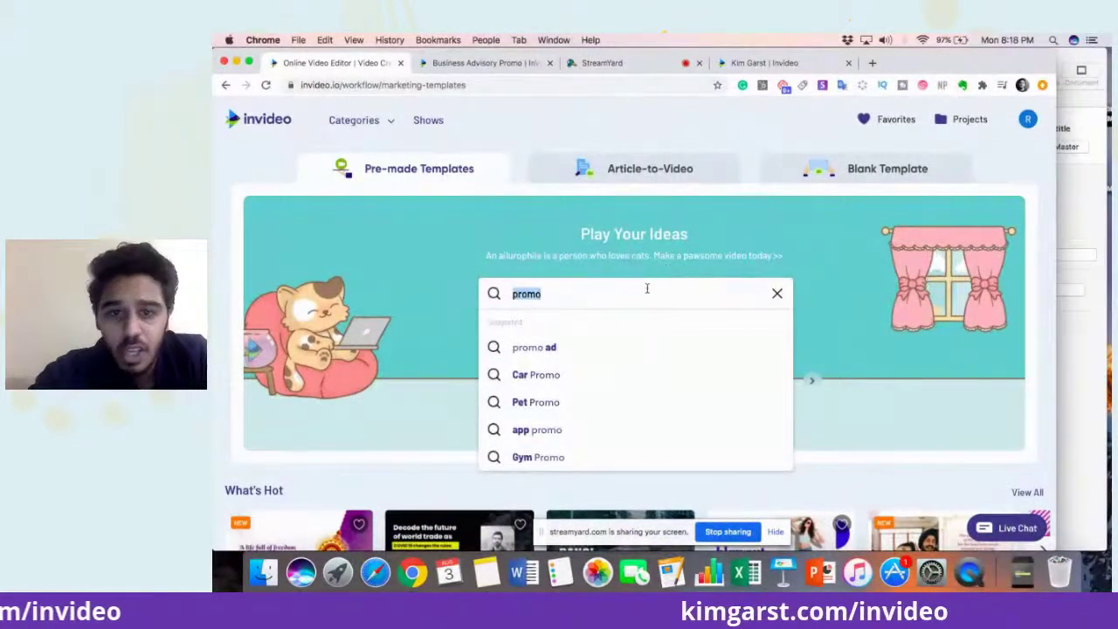
key(Return)
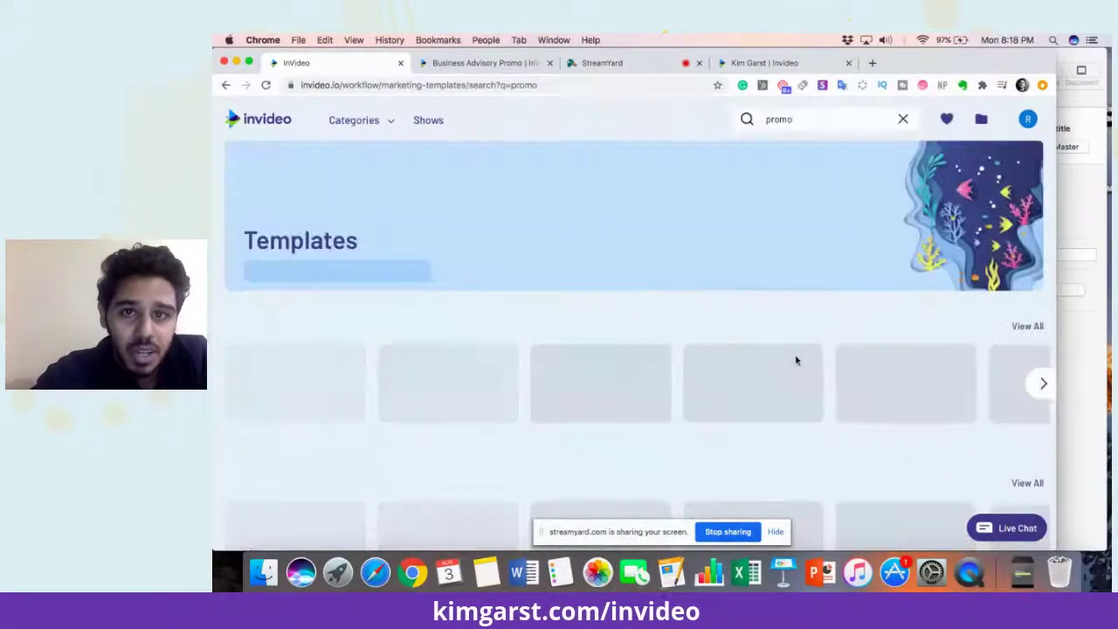
Look through the promo results by format and open the full list of Square (1:1) templates
scroll(796, 360, down, 5)
scroll(796, 360, up, 2)
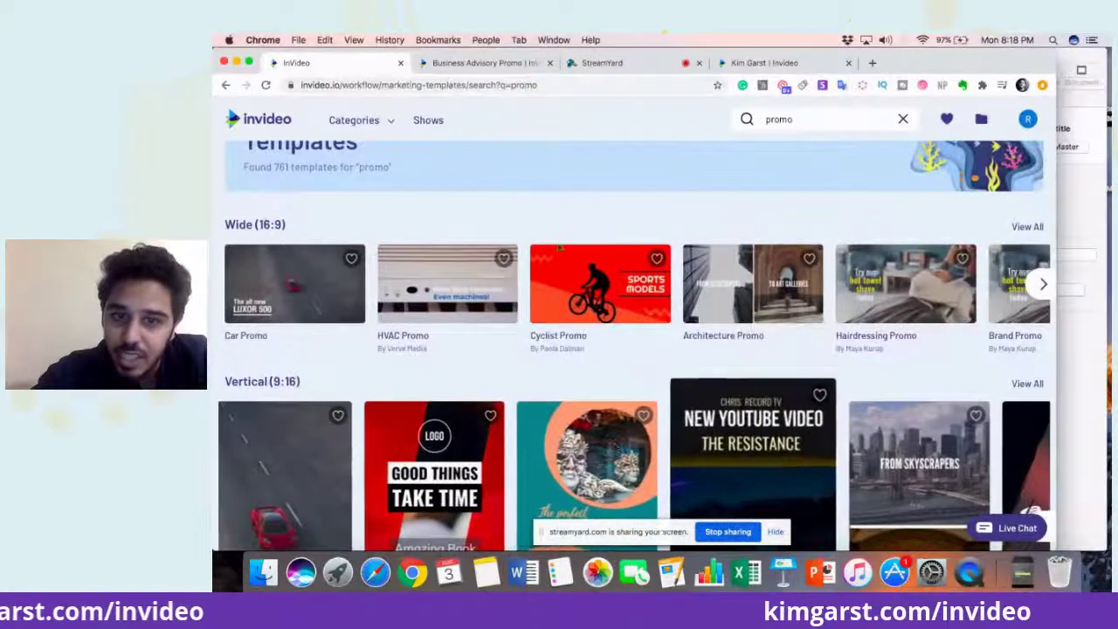
mouse_move(596, 289)
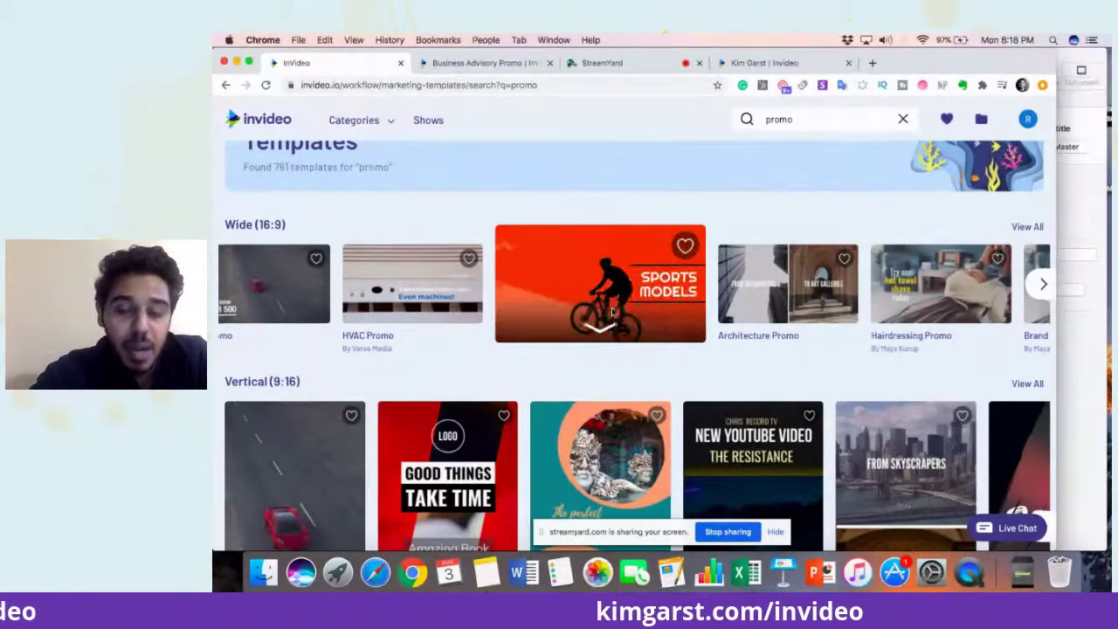
scroll(611, 313, down, 3)
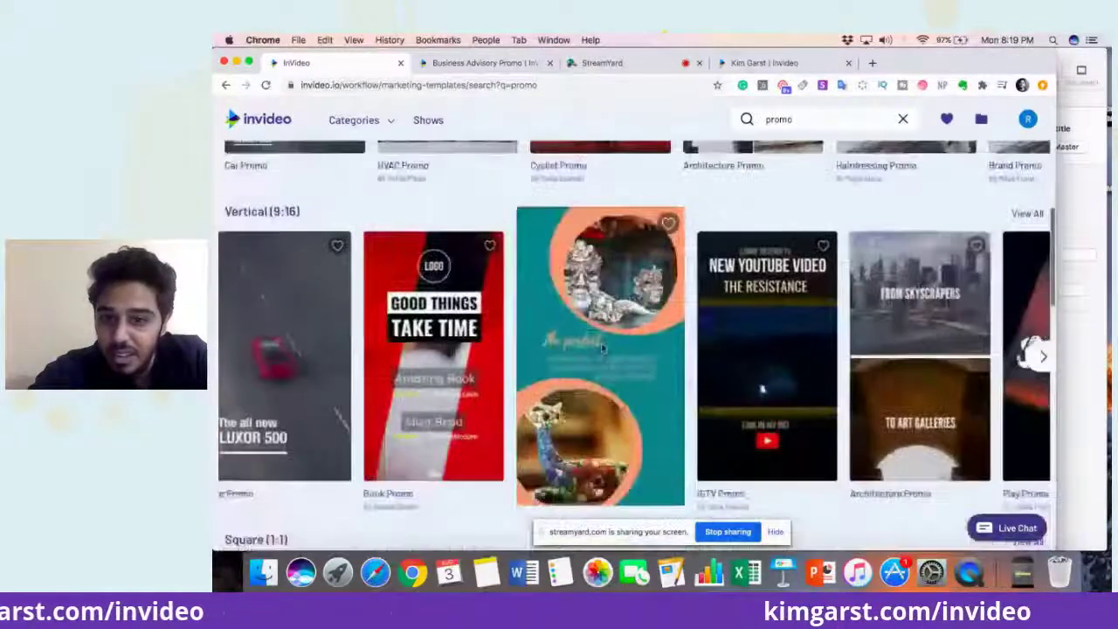
scroll(602, 348, down, 4)
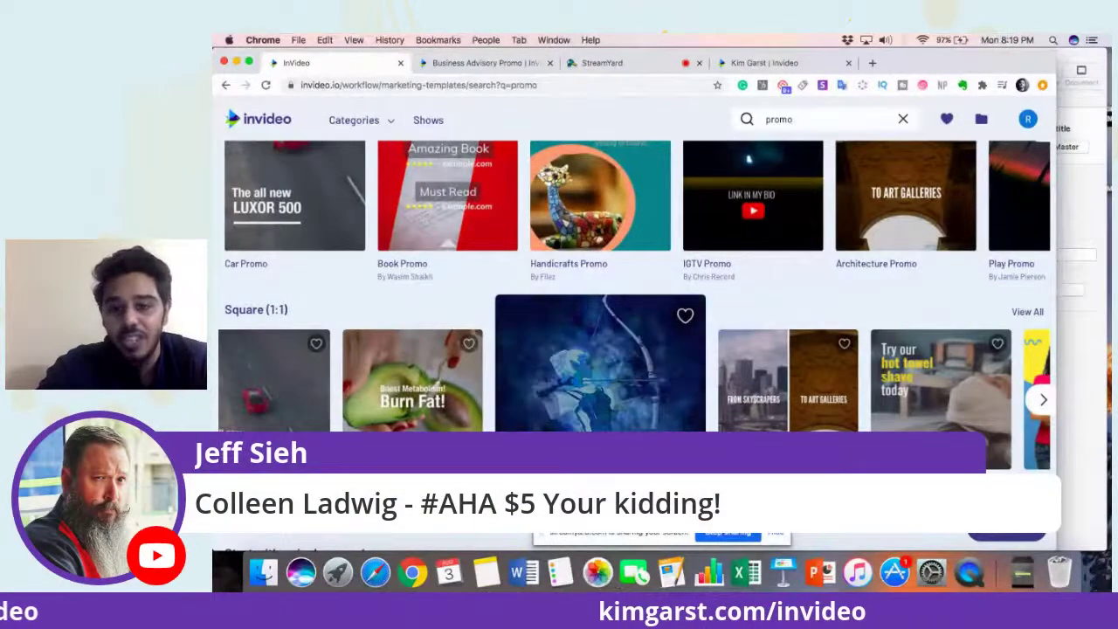
scroll(600, 362, down, 5)
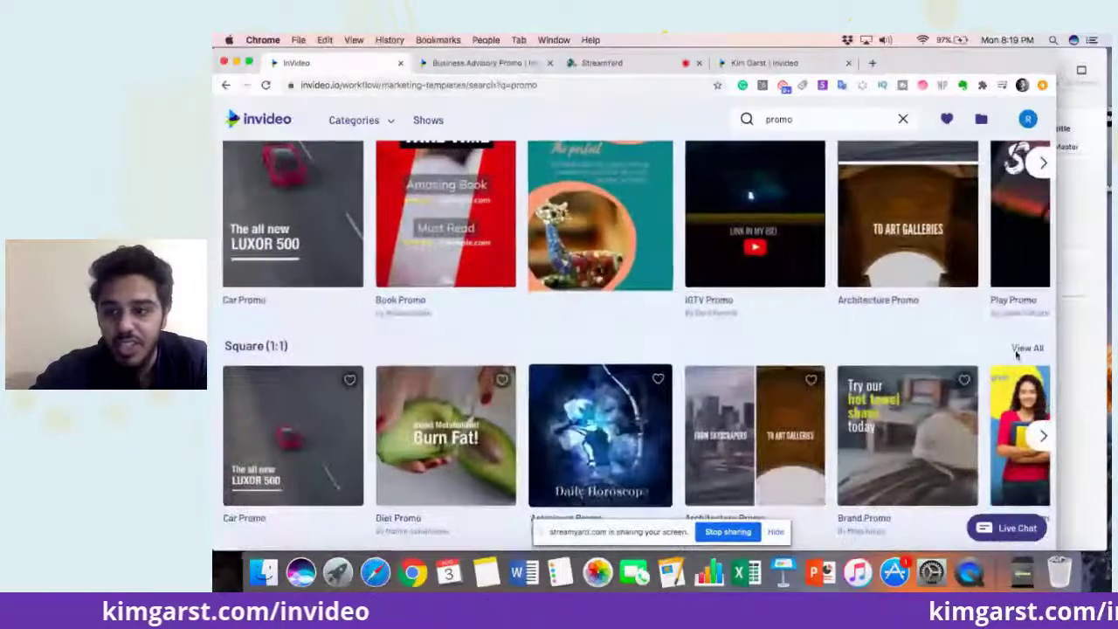
click(1025, 350)
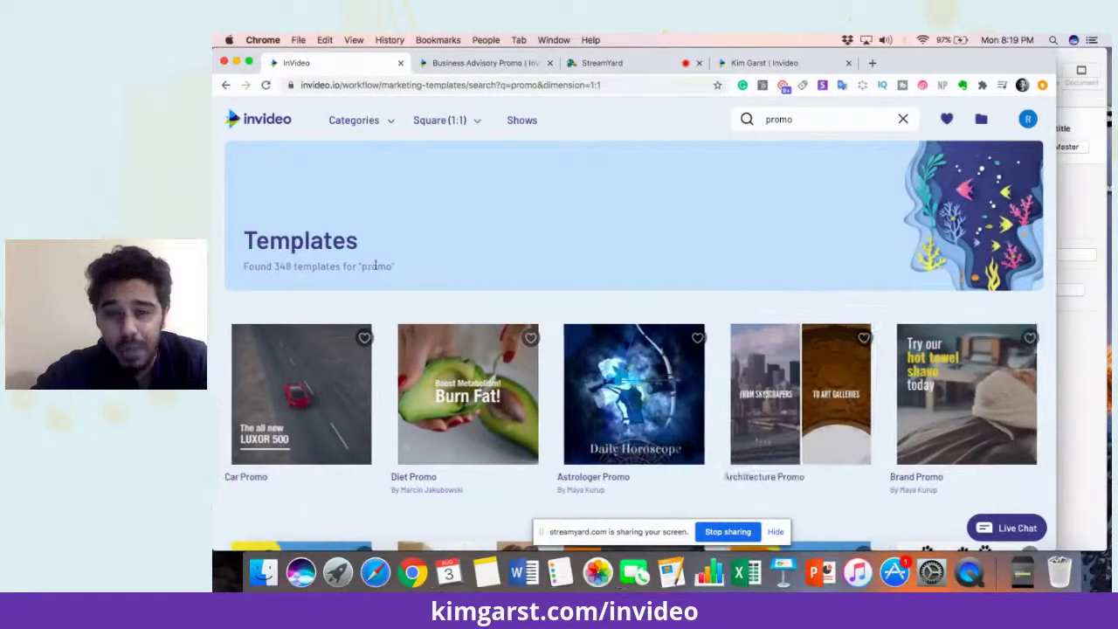
Browse the Square (1:1) promo templates and the stock footage scenes listed below them
mouse_move(770, 389)
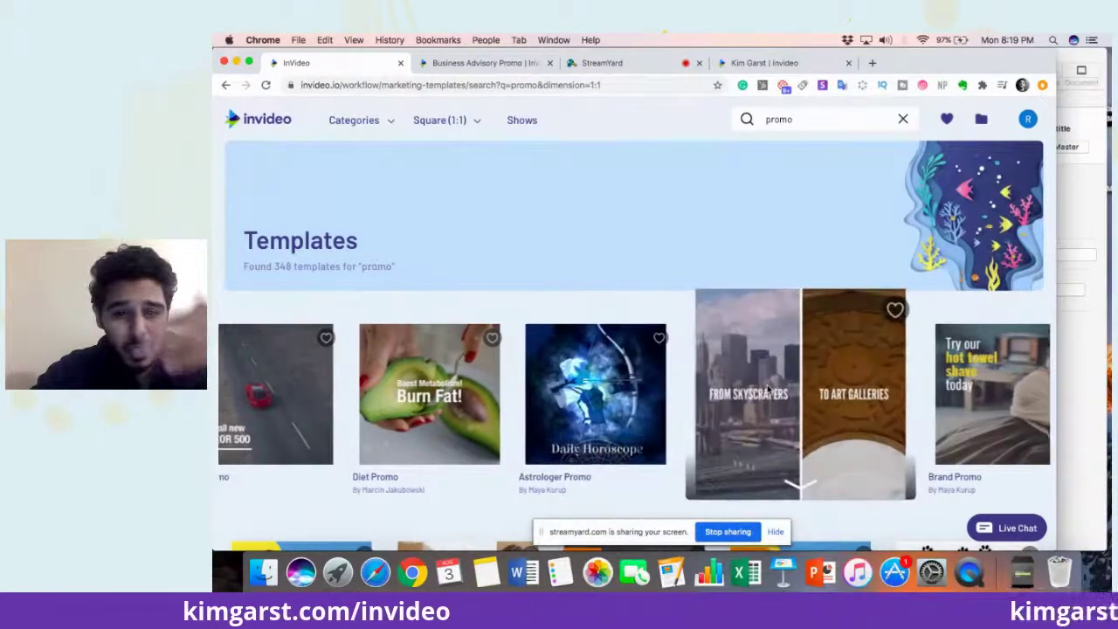
scroll(768, 389, down, 1)
scroll(769, 390, down, 5)
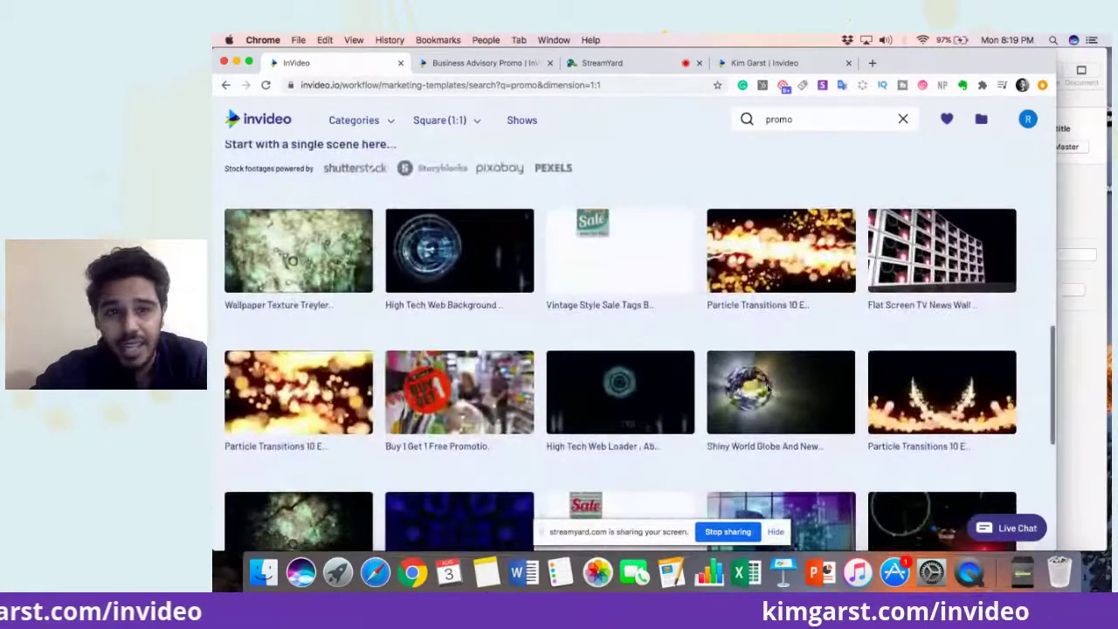
scroll(769, 390, up, 3)
scroll(767, 389, up, 5)
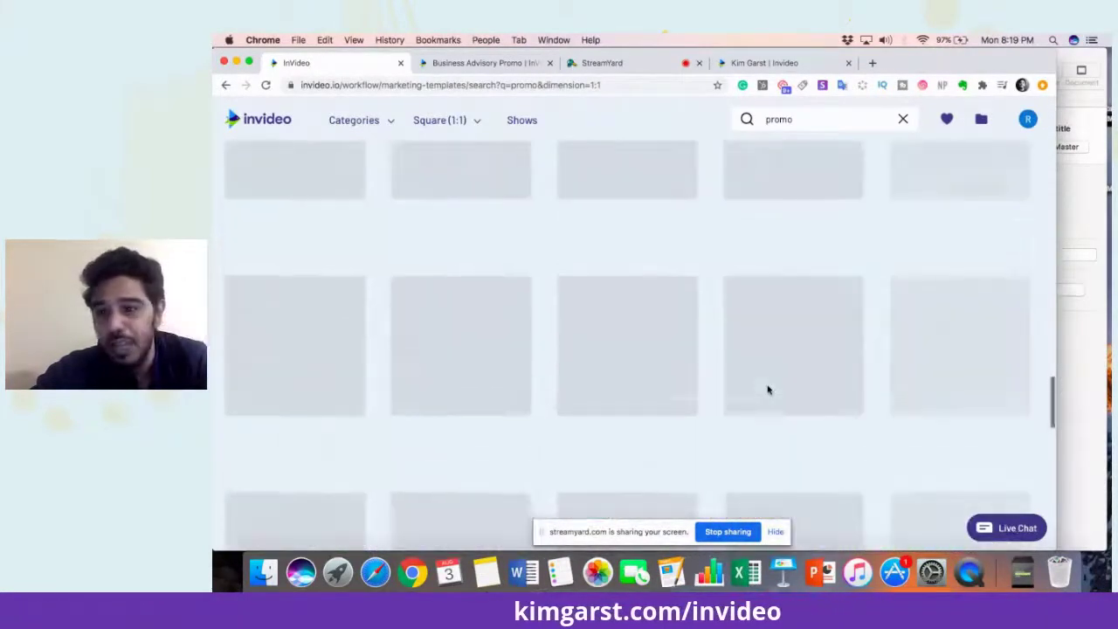
scroll(768, 224, up, 3)
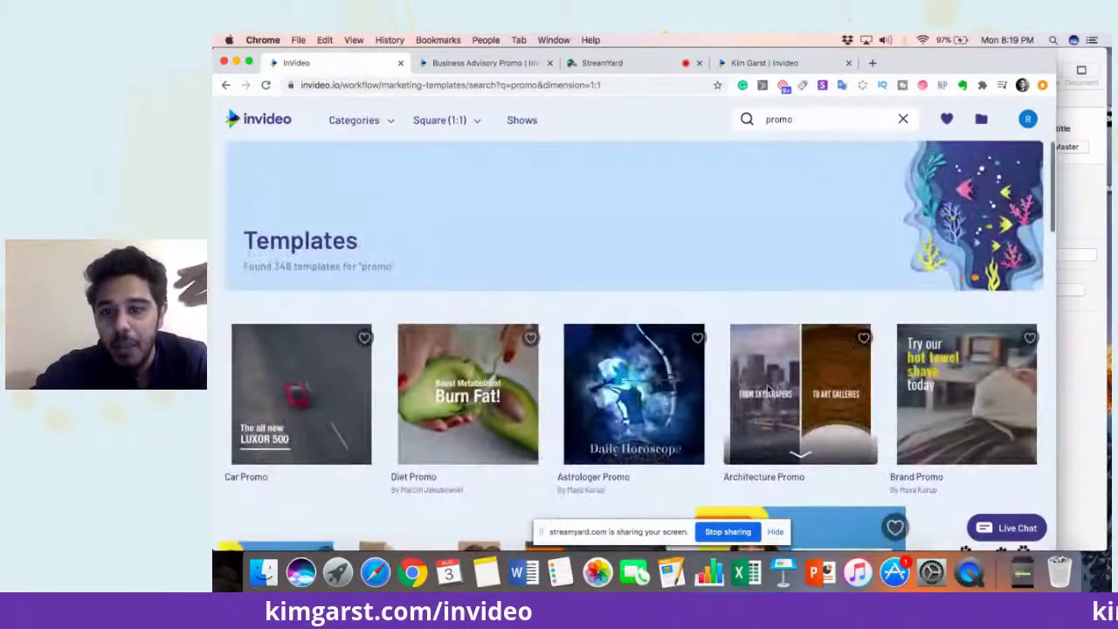
mouse_move(700, 312)
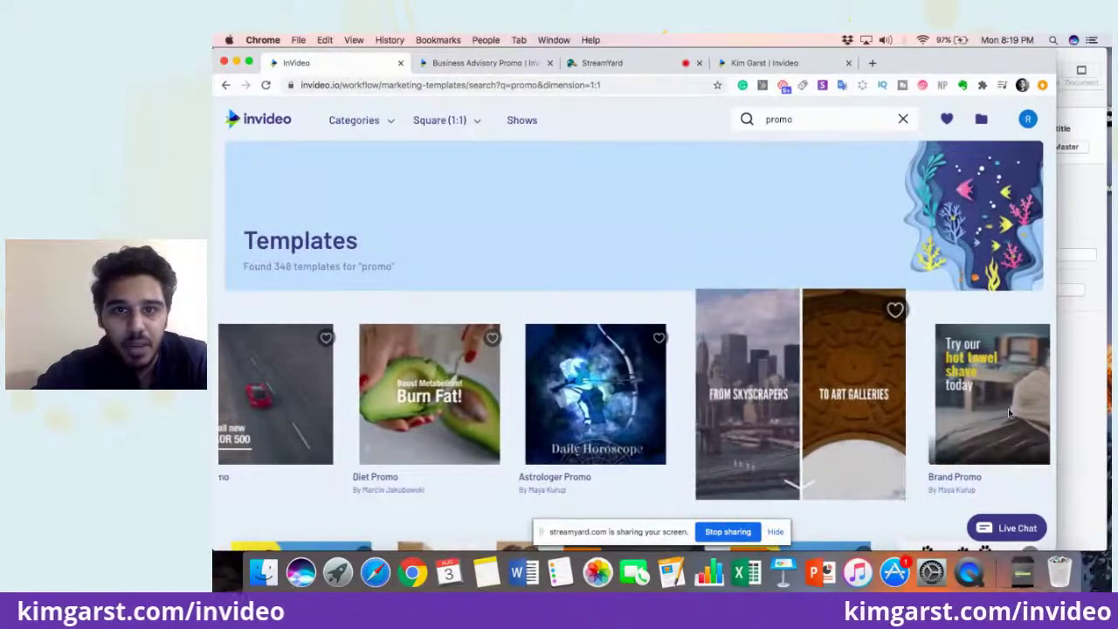
Open the Business Advisory Promo template for editing in the Square (1:1) format
click(486, 62)
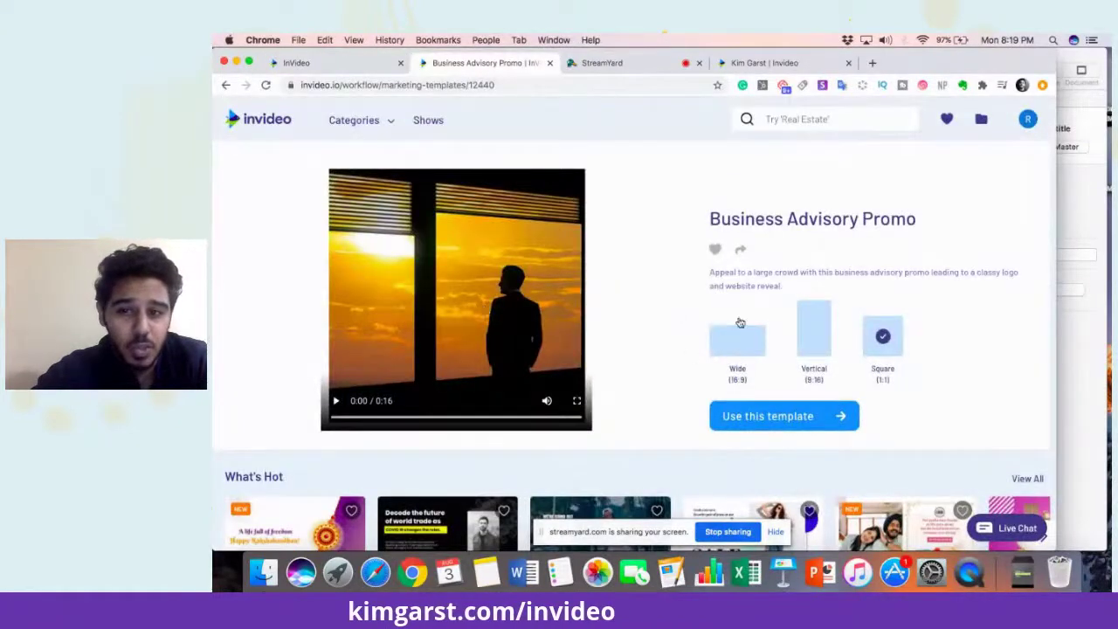
click(817, 331)
click(756, 360)
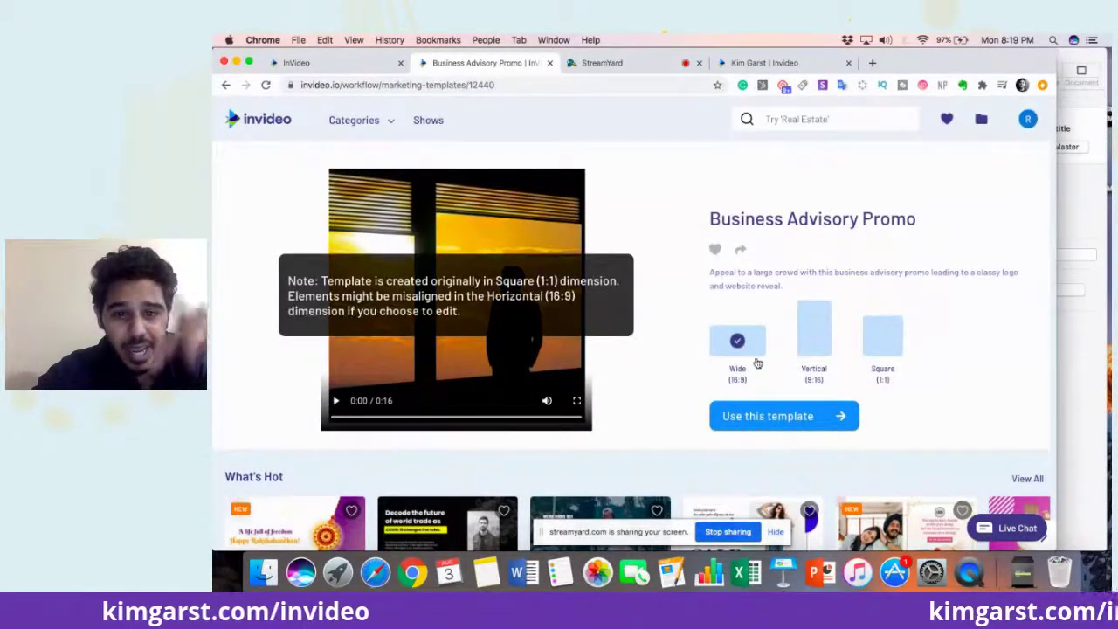
click(887, 345)
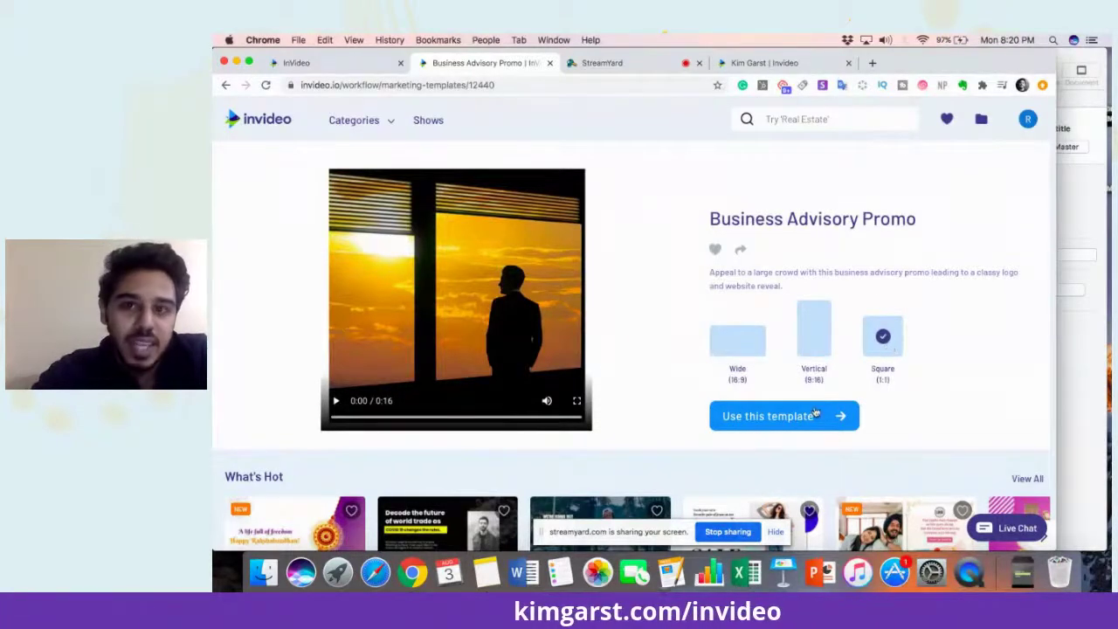
click(815, 414)
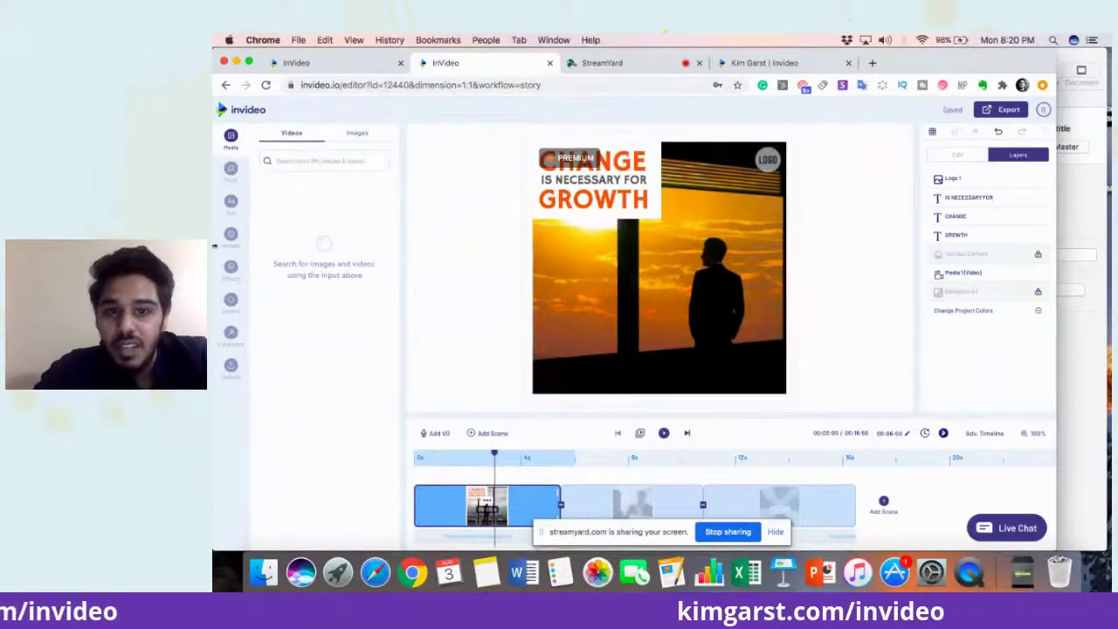
Make the browser window full screen, and nudge the GROWTH text slightly right and the logo slightly toward the canvas's upper-right corner
click(249, 62)
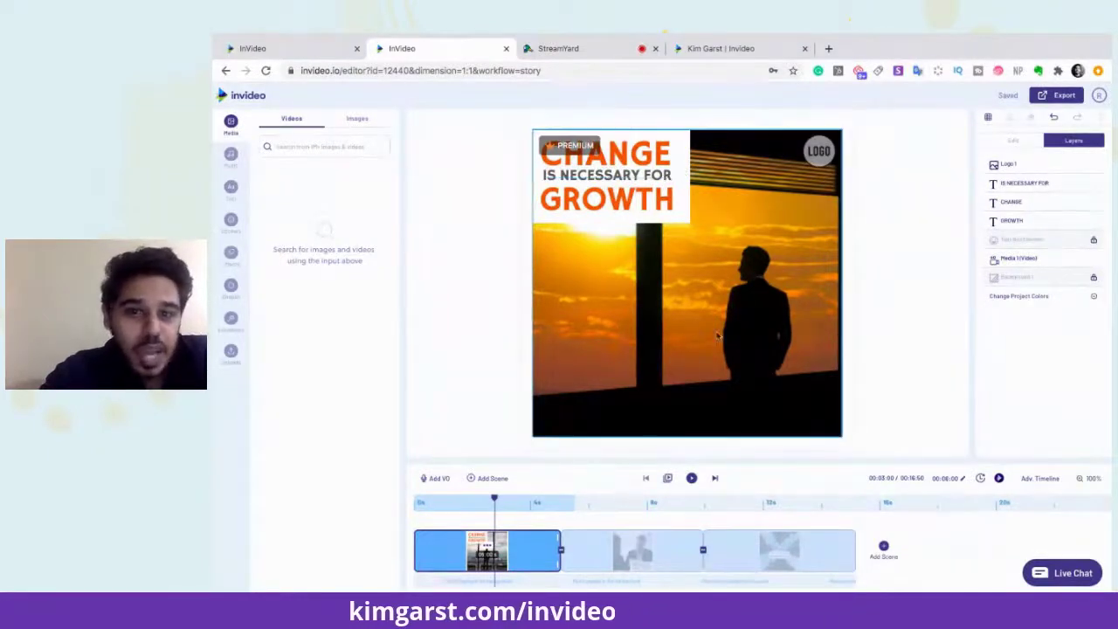
drag(653, 205, 632, 195)
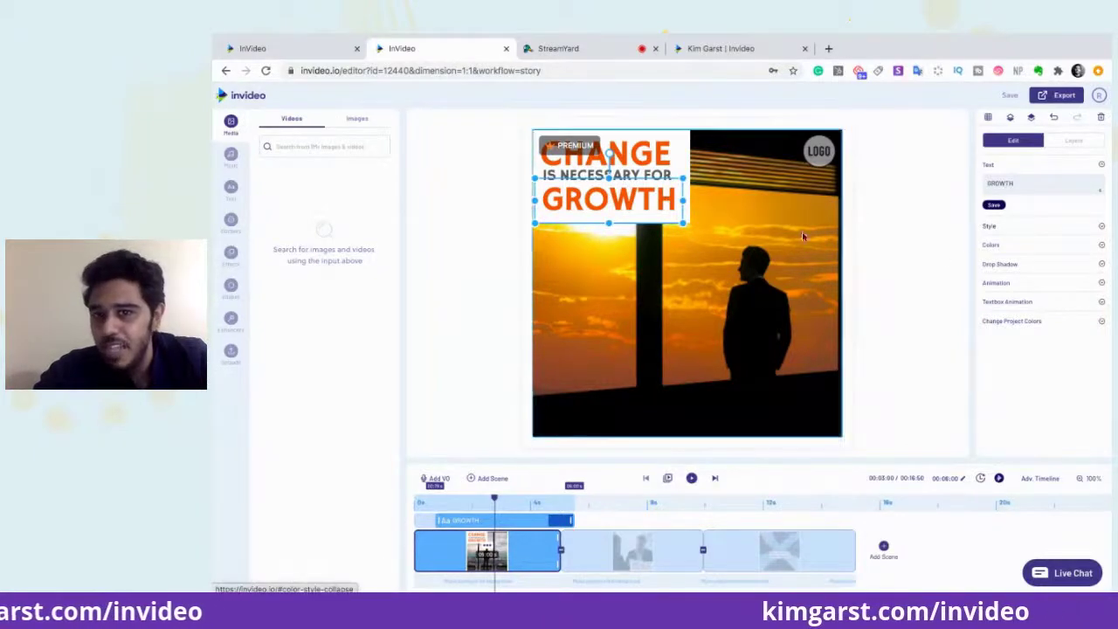
mouse_move(821, 164)
mouse_down()
mouse_move(795, 195)
mouse_move(837, 158)
mouse_move(824, 160)
mouse_up()
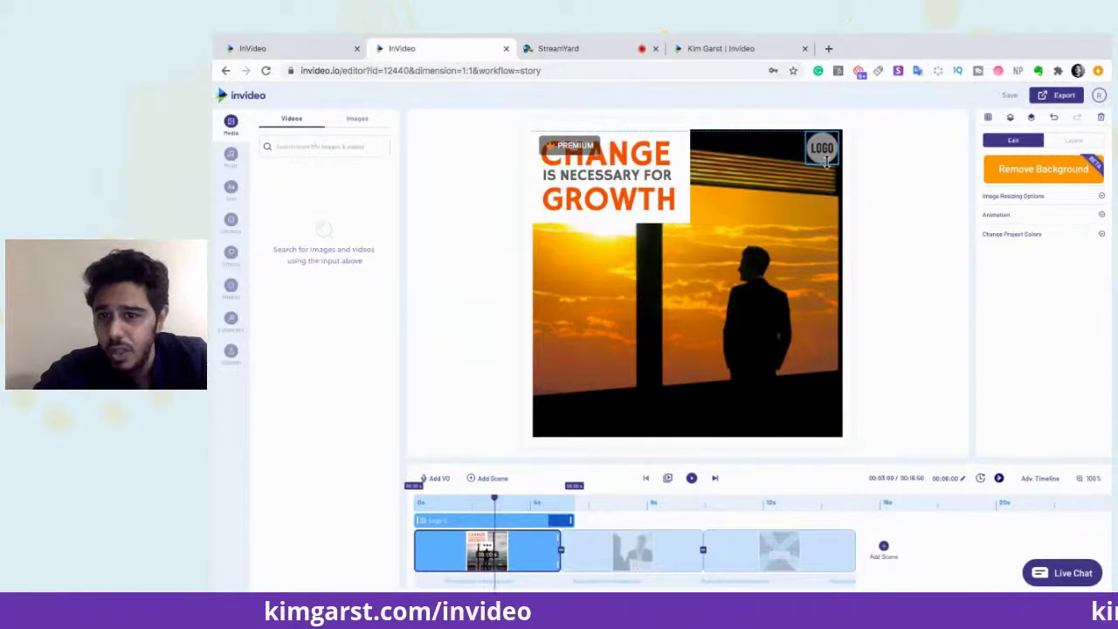
Move the first scene's background video slightly up and left, and enlarge it from its upper-right corner
click(732, 325)
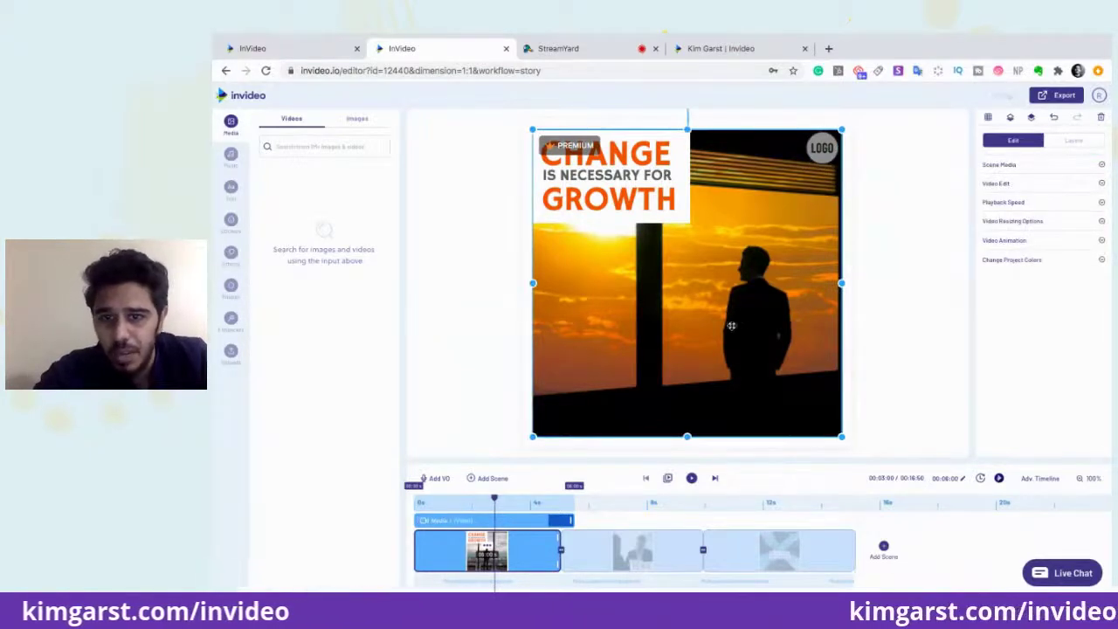
drag(732, 326, 807, 314)
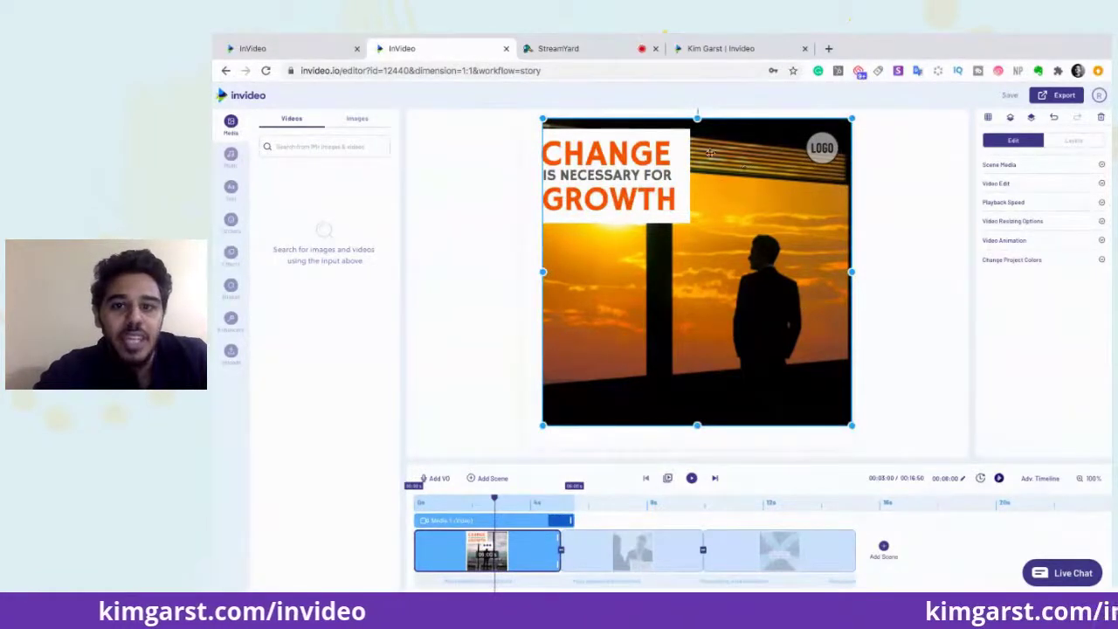
mouse_move(680, 137)
mouse_down()
mouse_move(691, 137)
mouse_move(662, 142)
mouse_up()
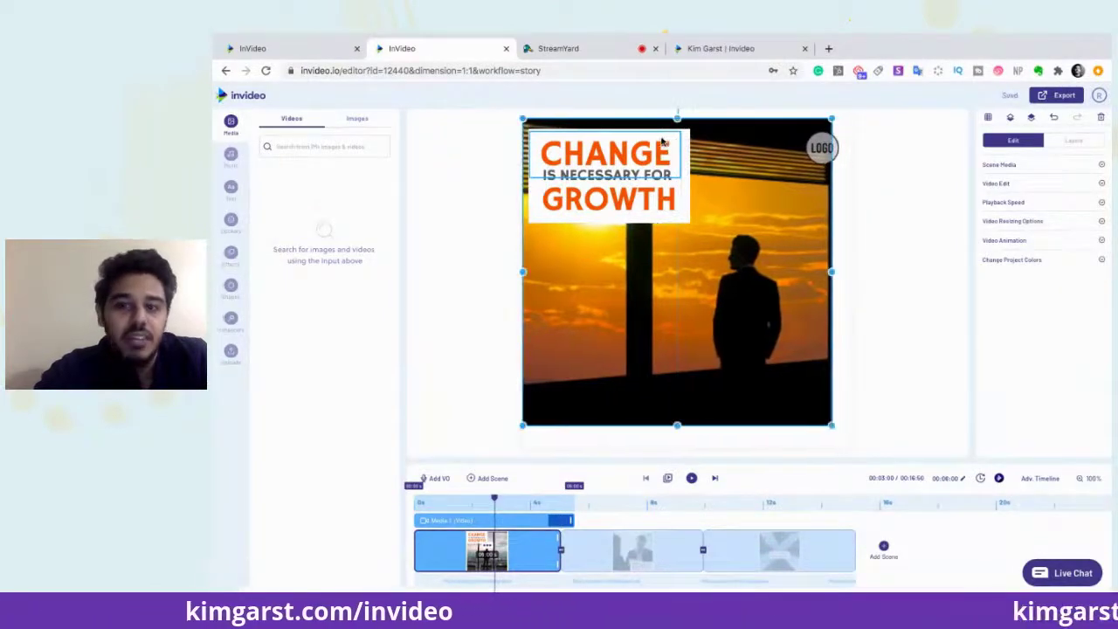
drag(832, 118, 868, 120)
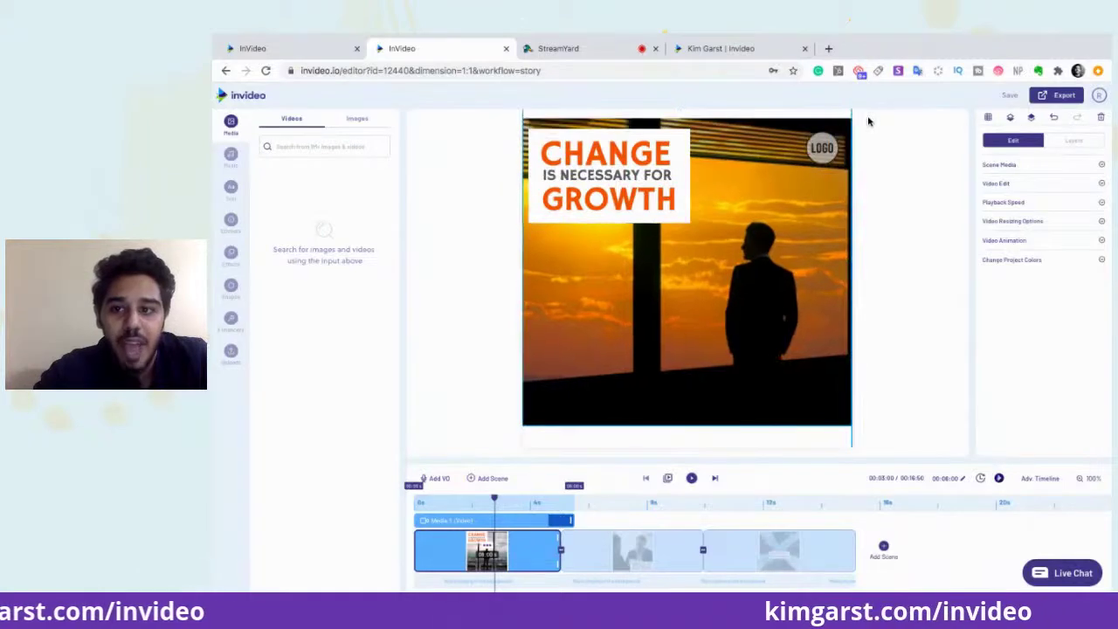
click(869, 121)
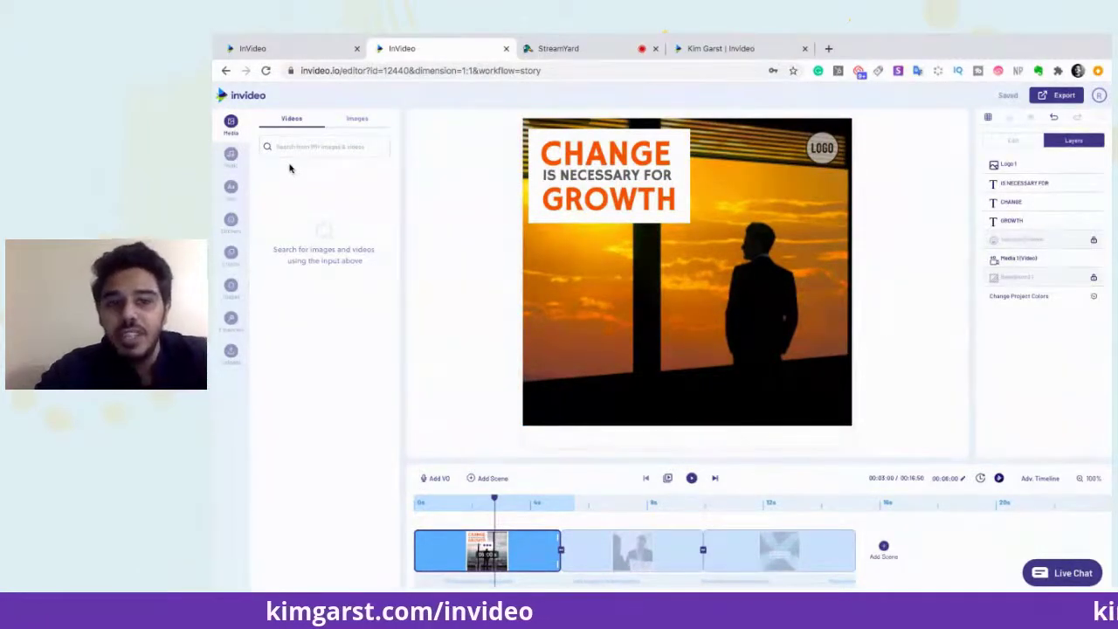
Search the stock videos for "kid" and preview the clip of the little boy at a feeding table
click(341, 150)
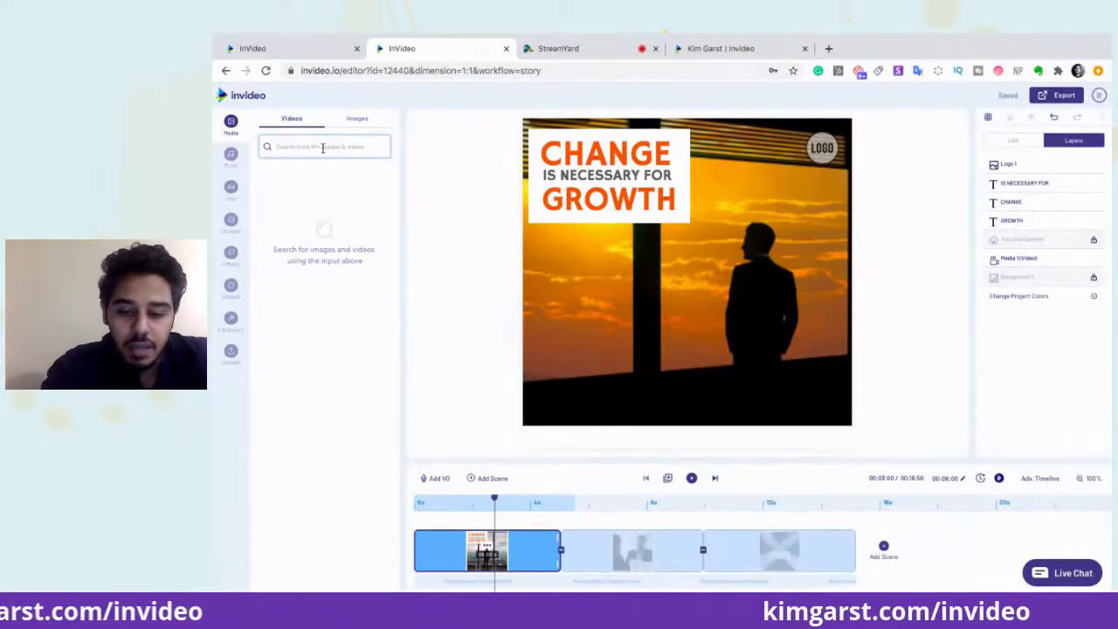
text(d)
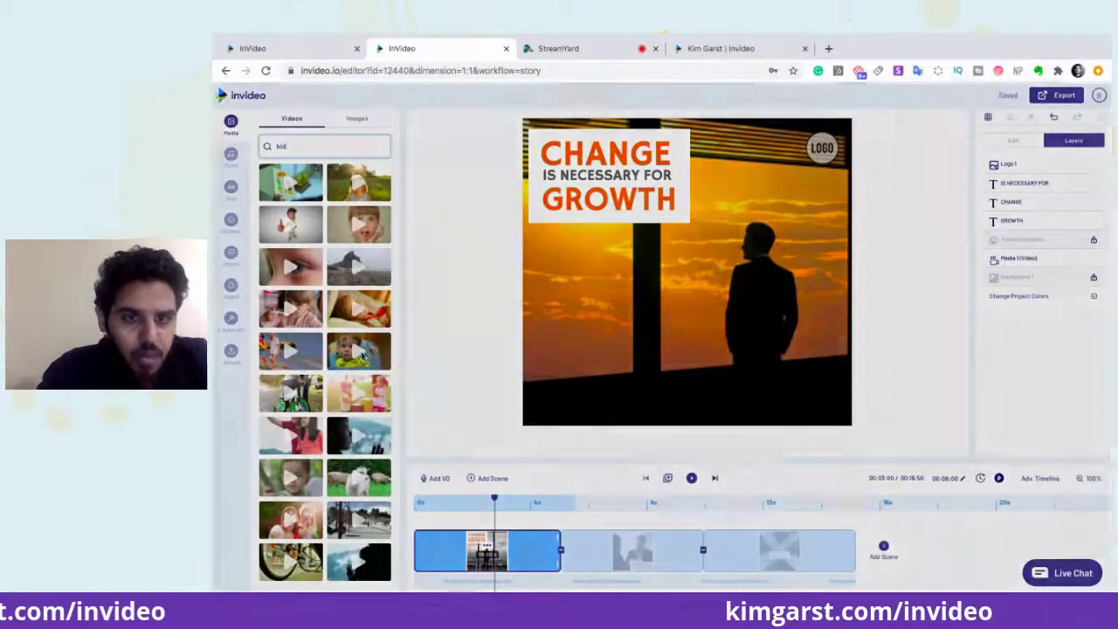
click(362, 356)
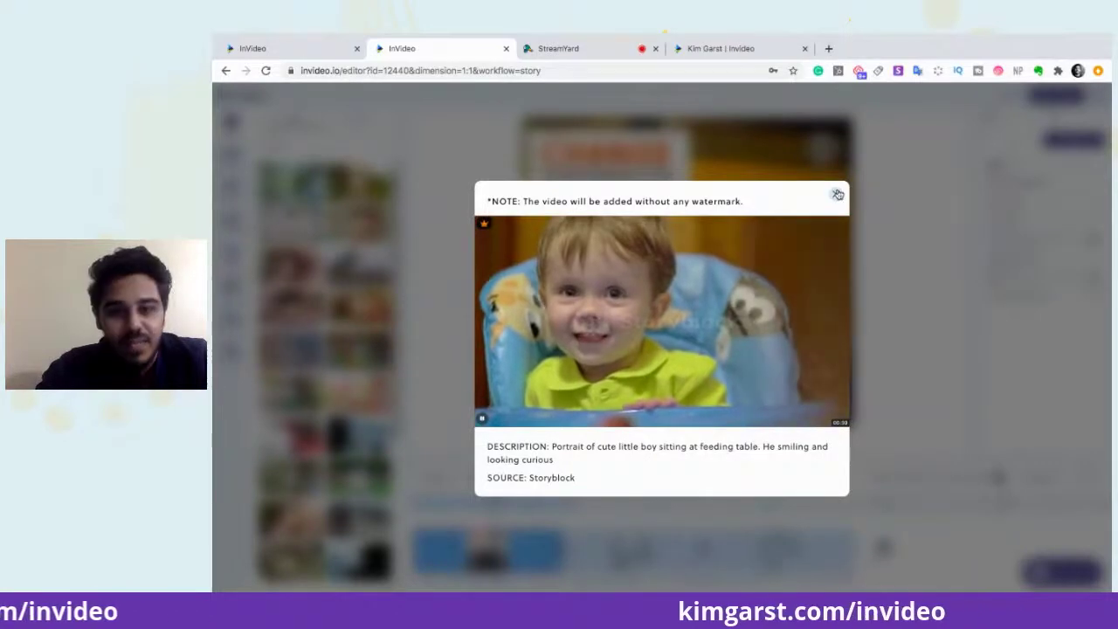
click(395, 413)
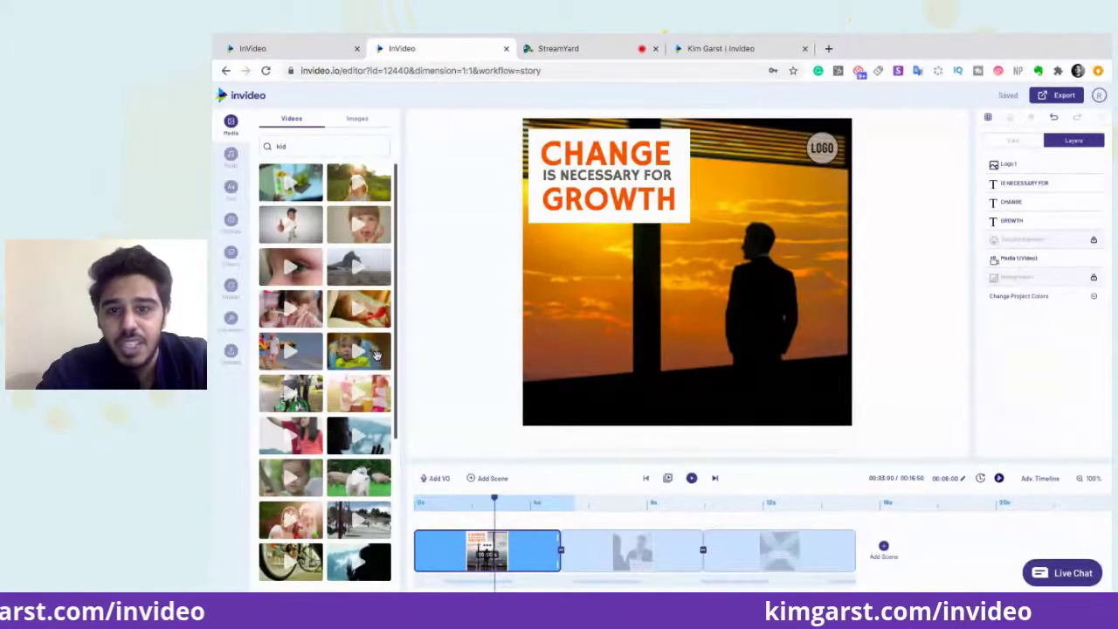
Replace the first scene's background video with the little boy clip, trimmed from 00:00:00 to 00:07:41, and nudge it slightly down-left
drag(375, 354, 685, 330)
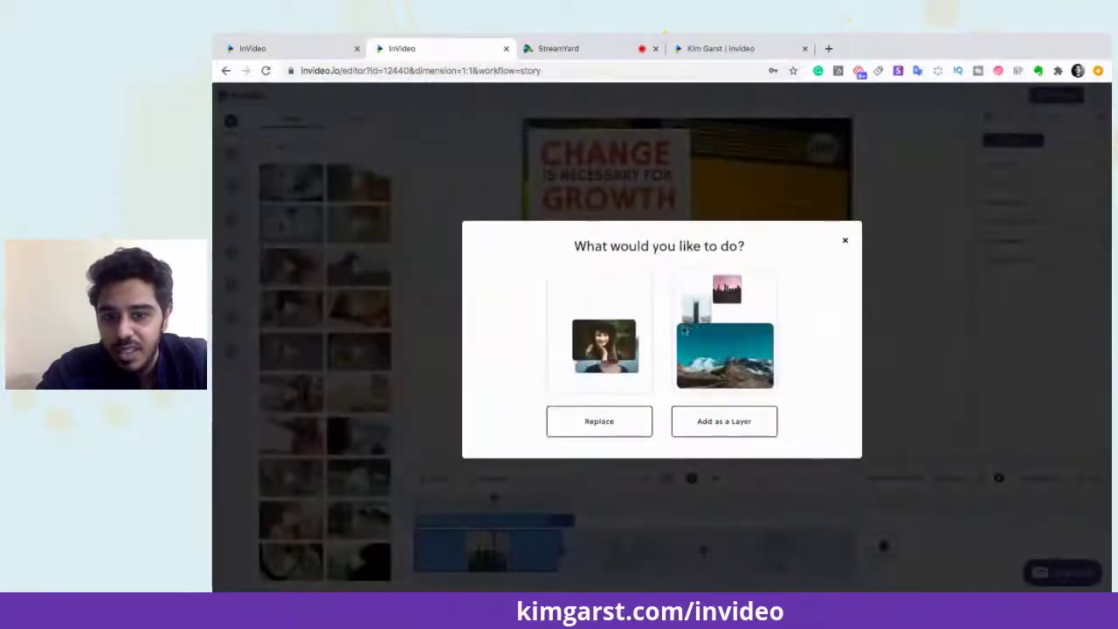
click(622, 421)
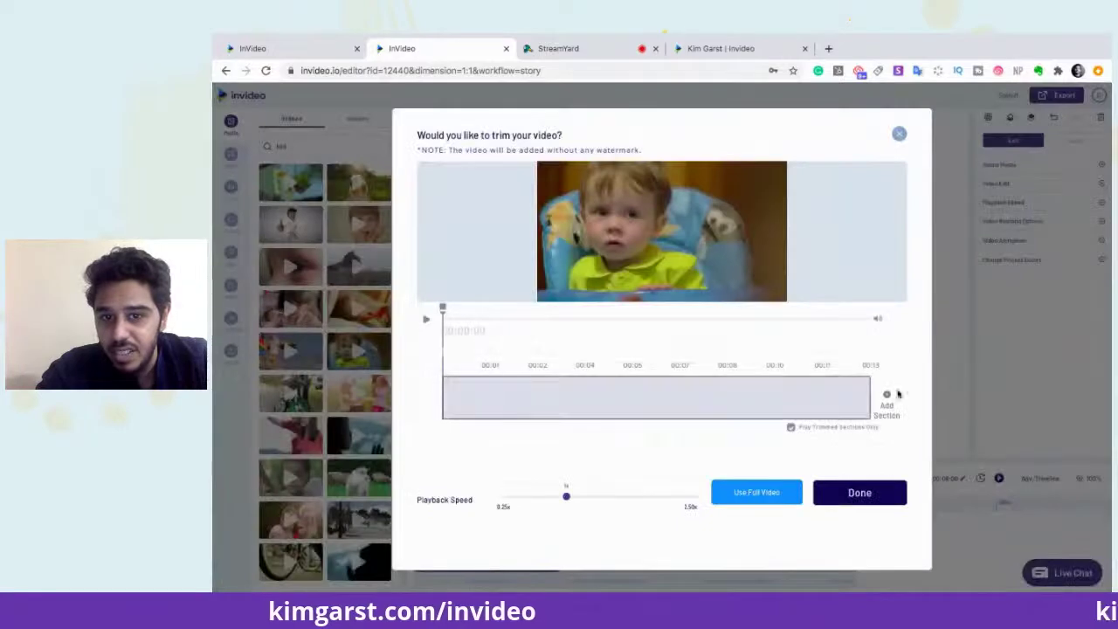
click(889, 402)
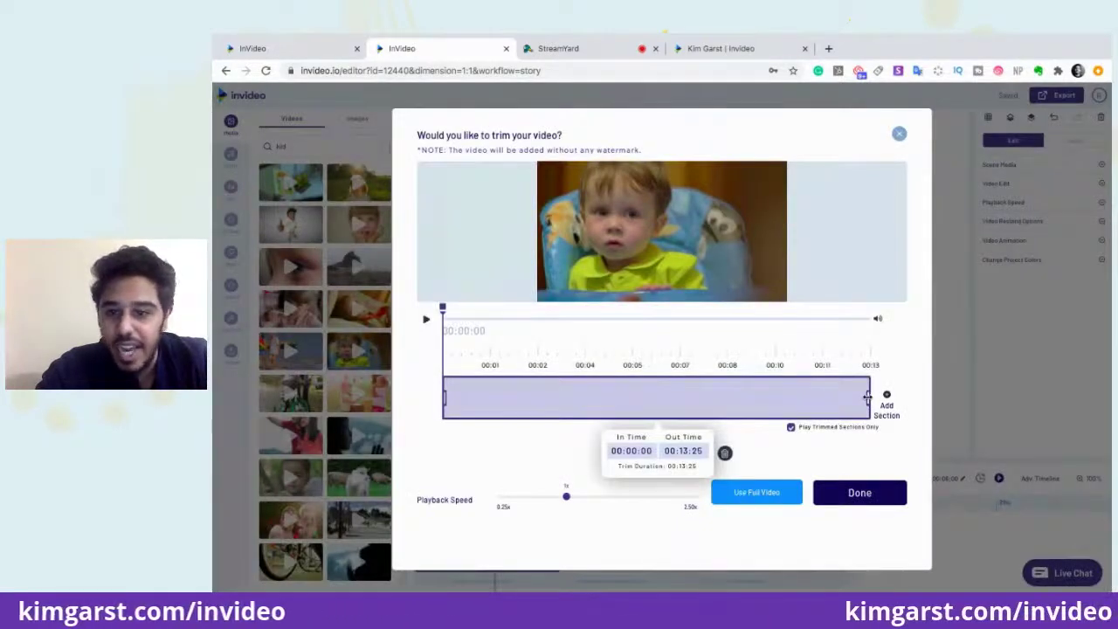
drag(867, 397, 683, 398)
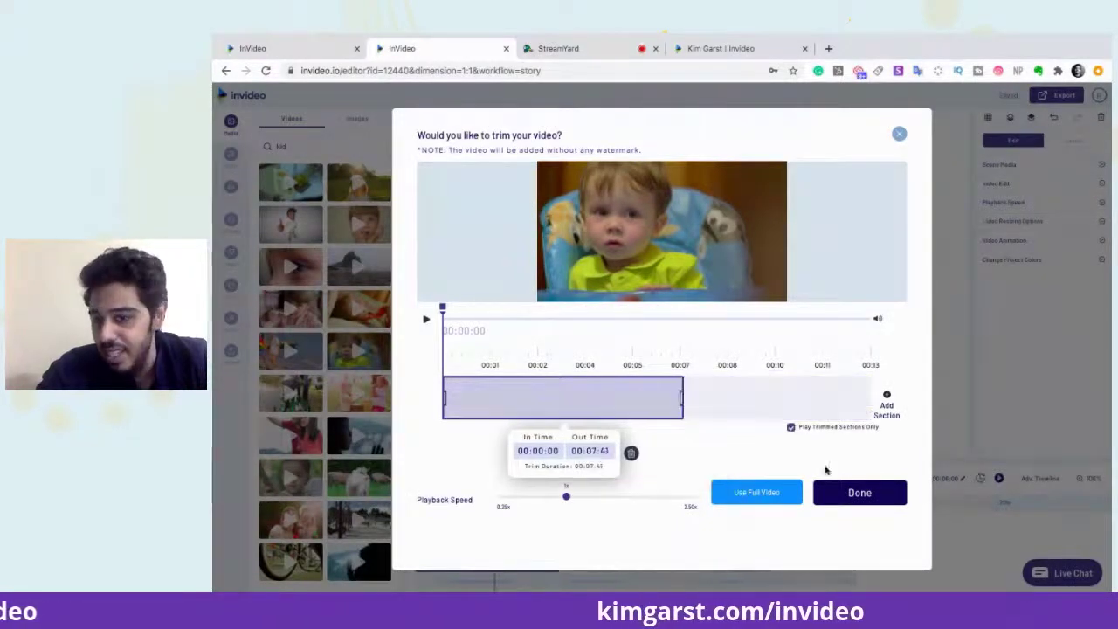
click(859, 493)
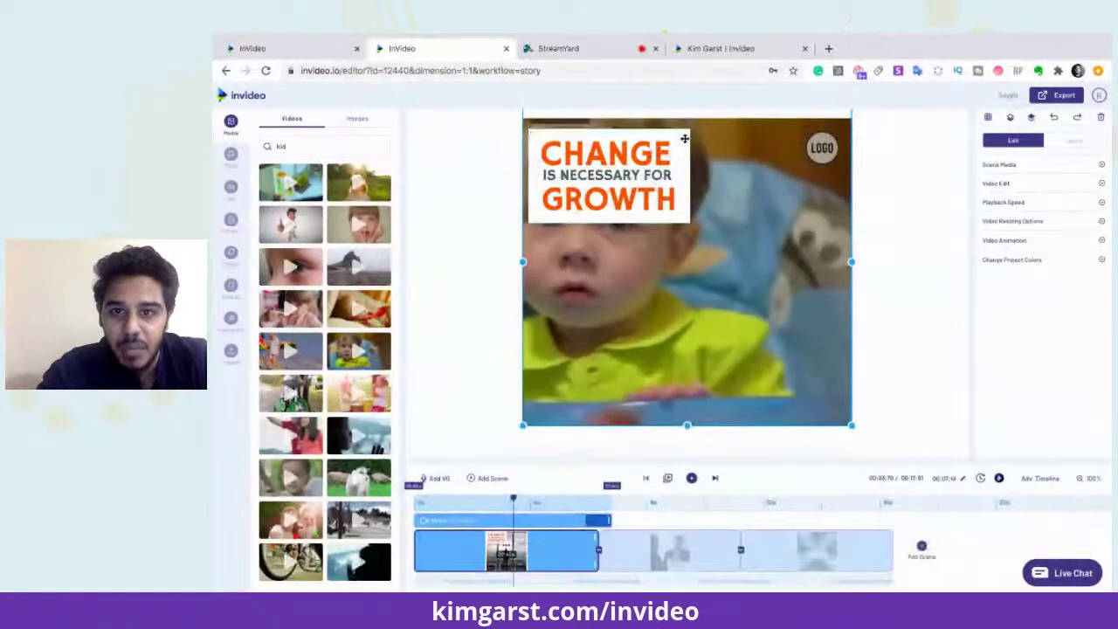
mouse_move(688, 142)
mouse_down()
mouse_move(753, 238)
mouse_move(670, 150)
mouse_move(681, 150)
mouse_up()
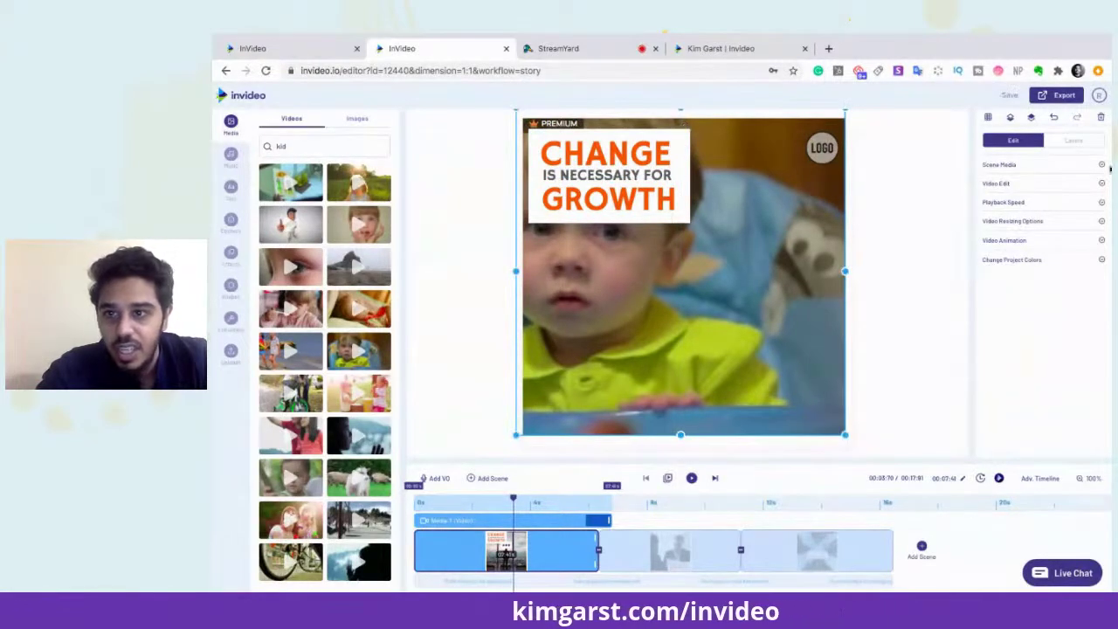
Unlock the white text box element's layer and move the box to the canvas's lower-right area
click(1083, 140)
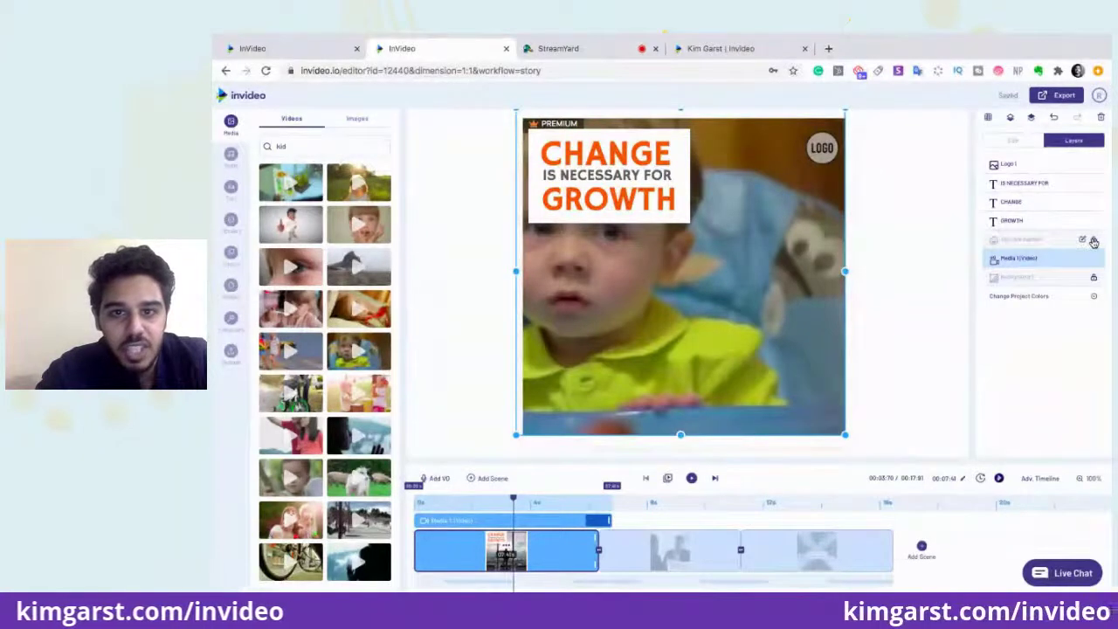
click(1092, 242)
drag(688, 143, 842, 337)
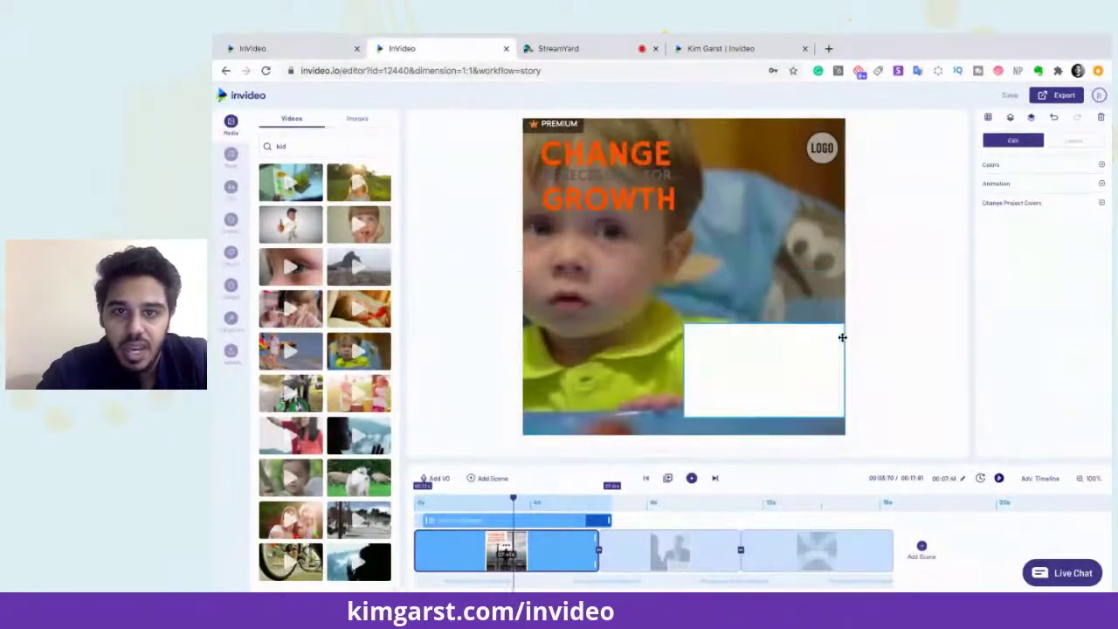
Place the CHANGE, IS NECESSARY FOR and GROWTH texts in order on the white box, and play the scene preview
drag(592, 154, 752, 343)
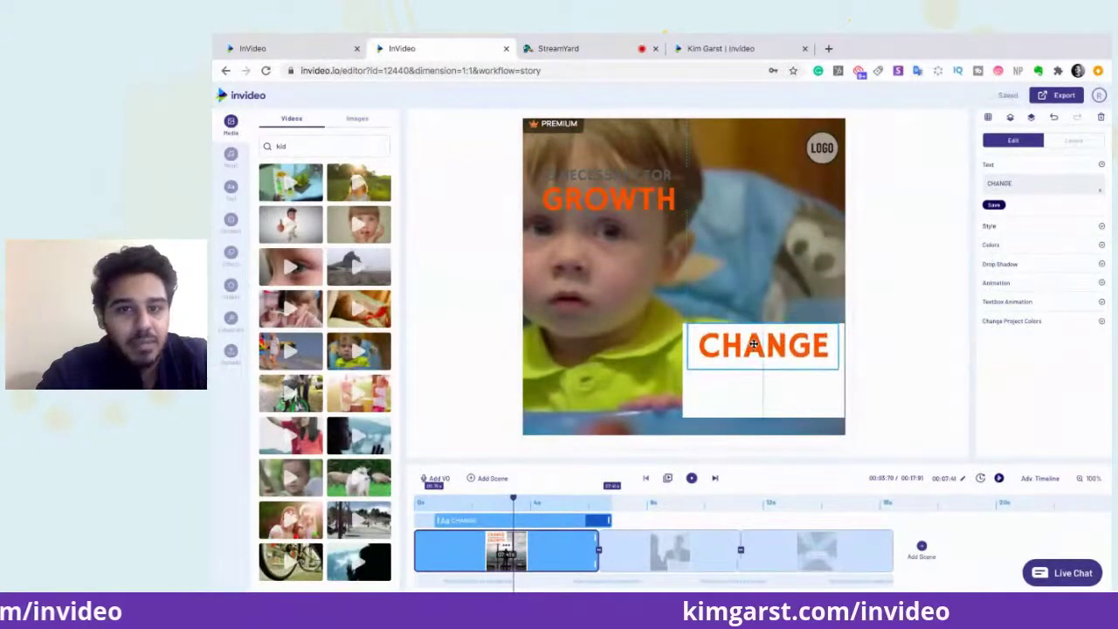
drag(606, 175, 781, 369)
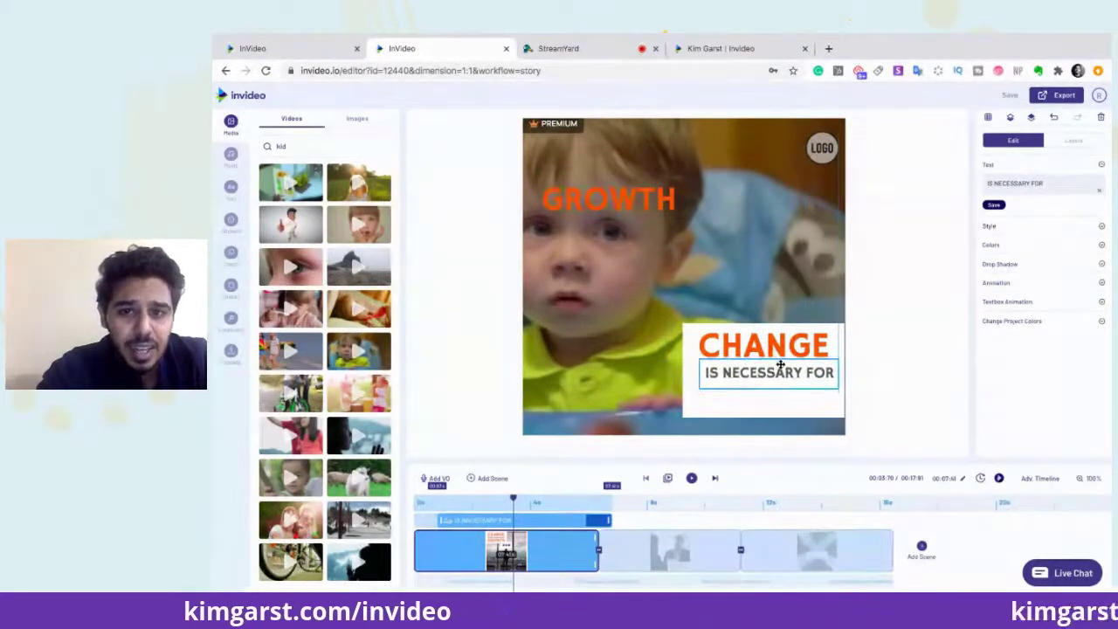
drag(661, 209, 815, 401)
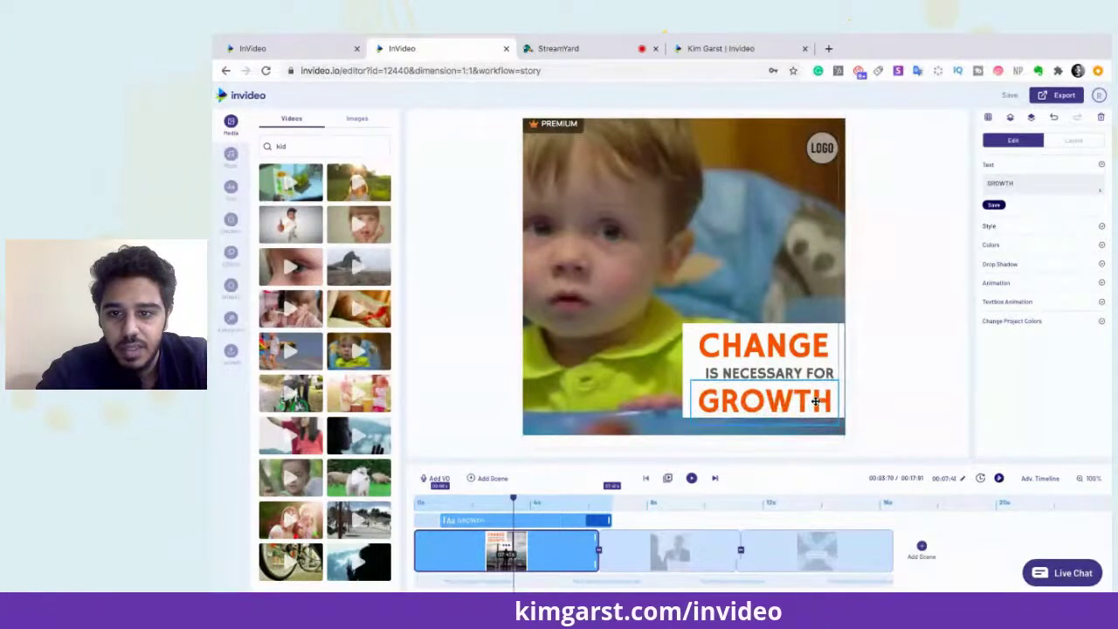
drag(815, 401, 819, 399)
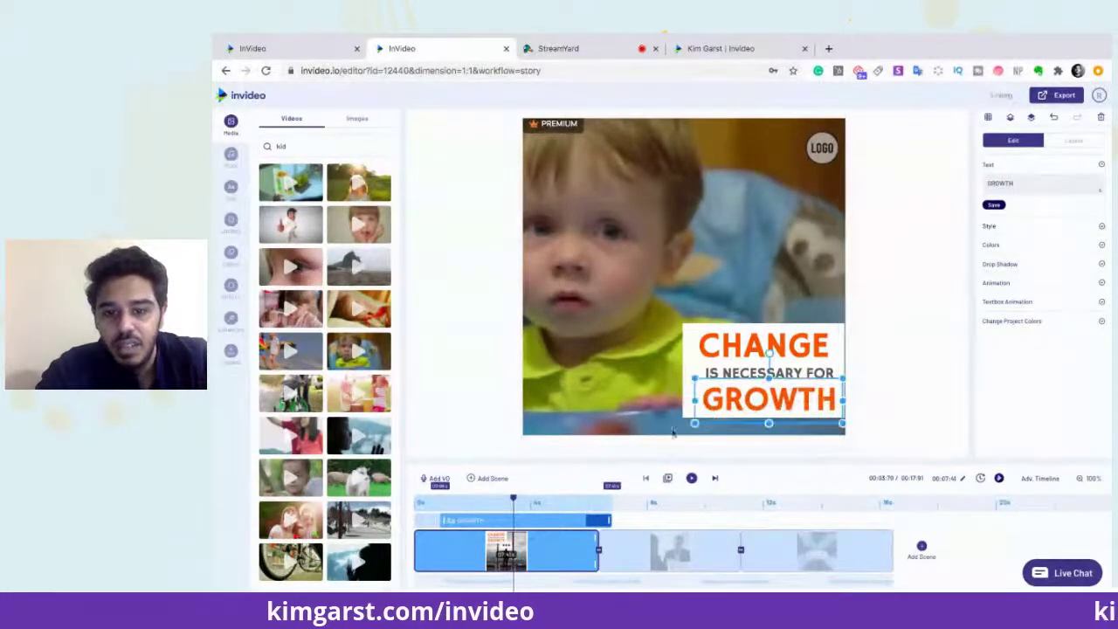
click(691, 478)
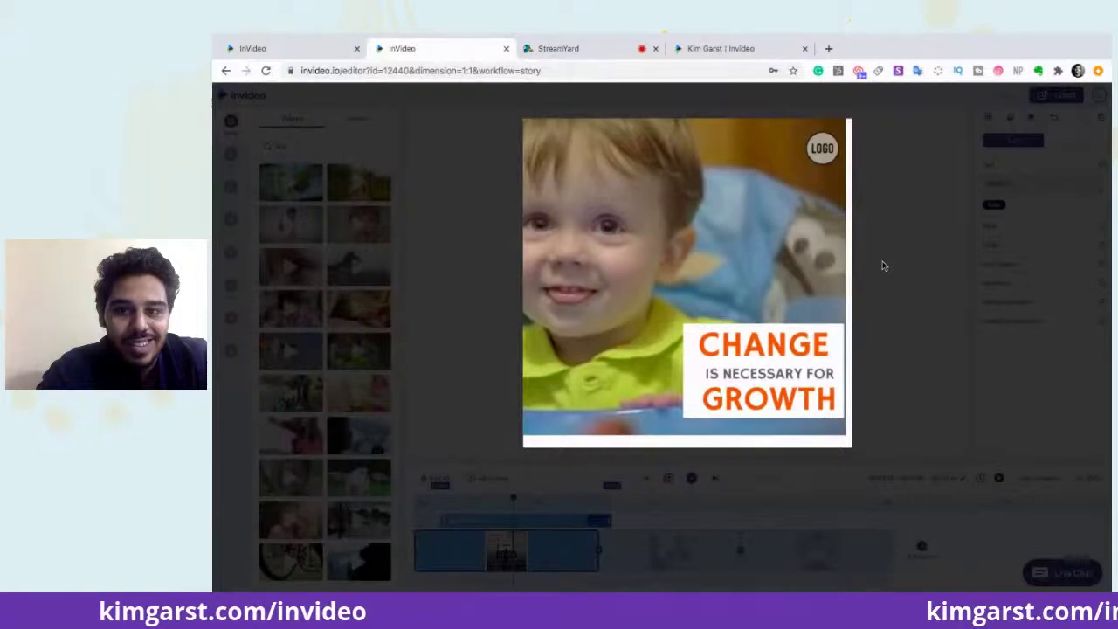
click(882, 266)
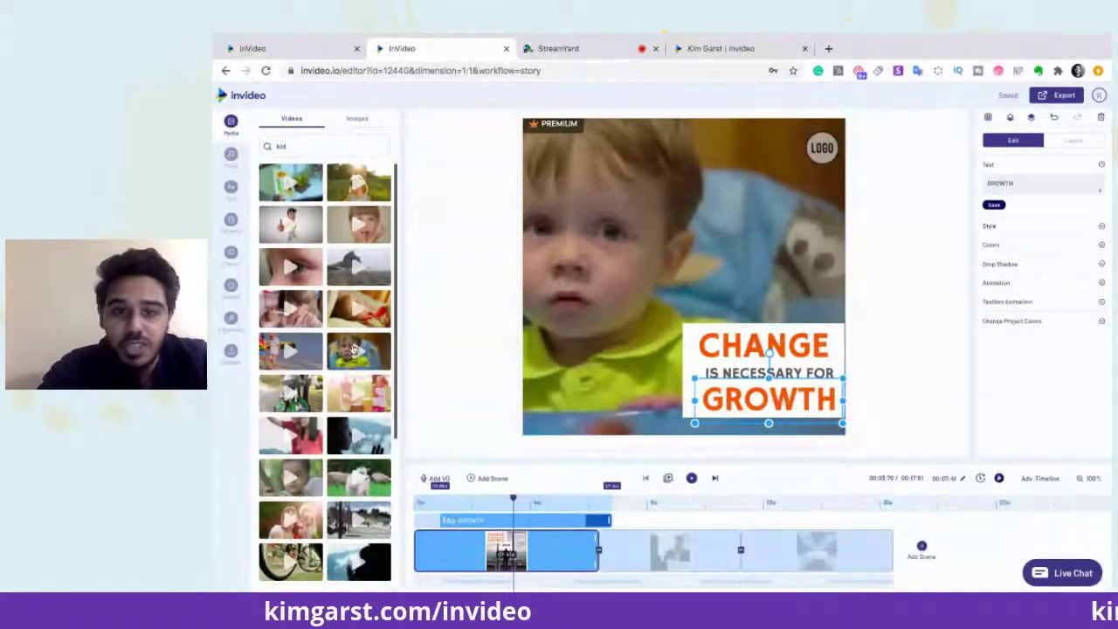
Browse the stock videos and images for "kid" and preview the photo of the boy shouting into a microphone
scroll(353, 348, down, 10)
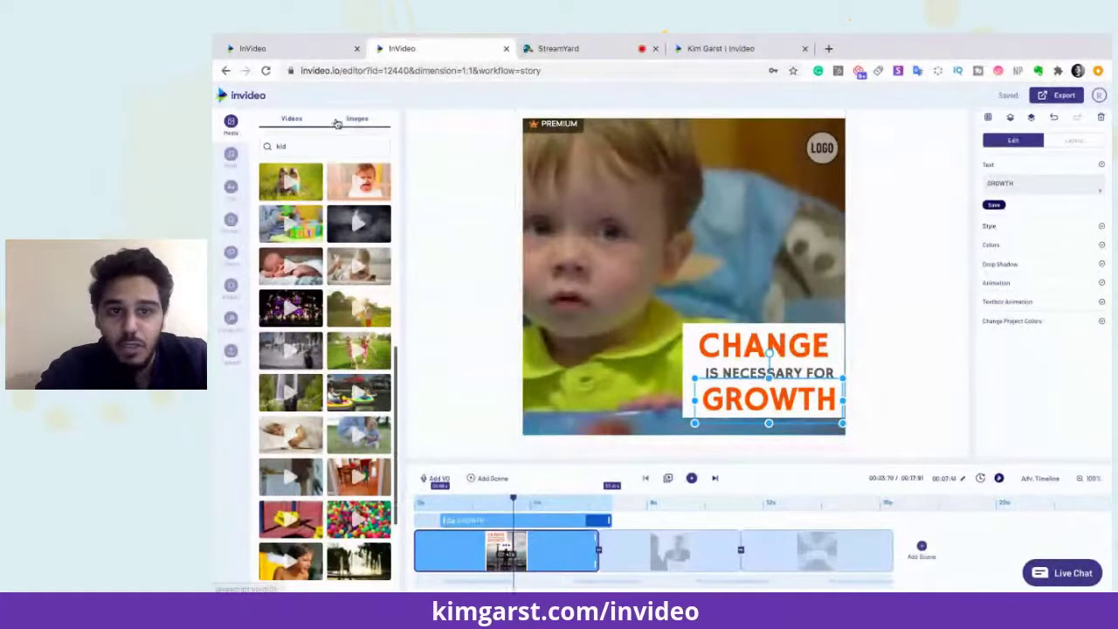
click(372, 122)
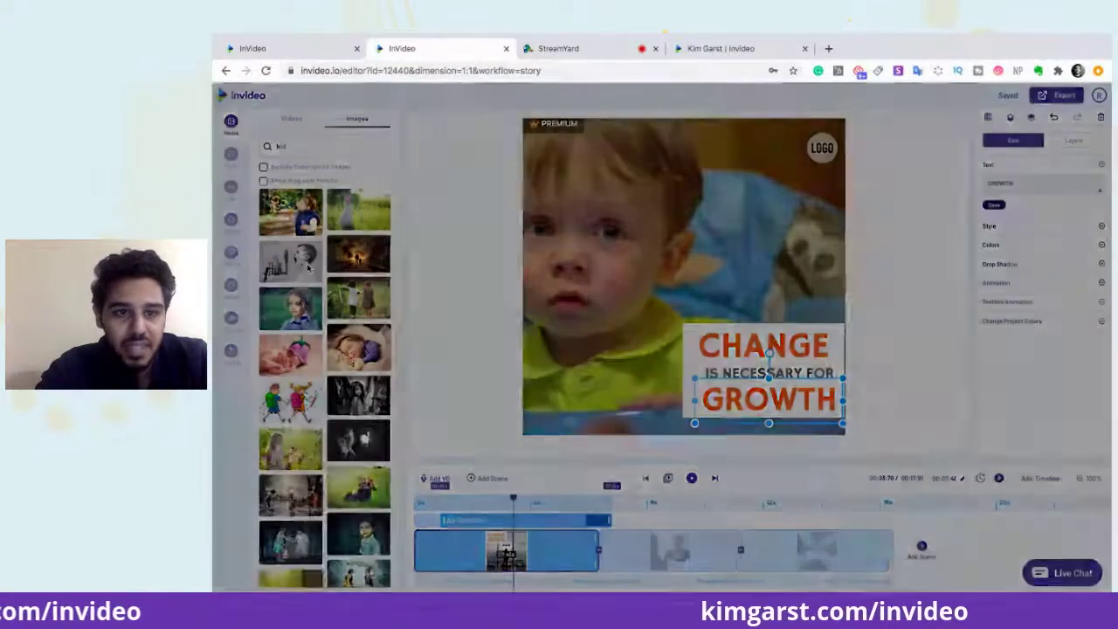
click(328, 226)
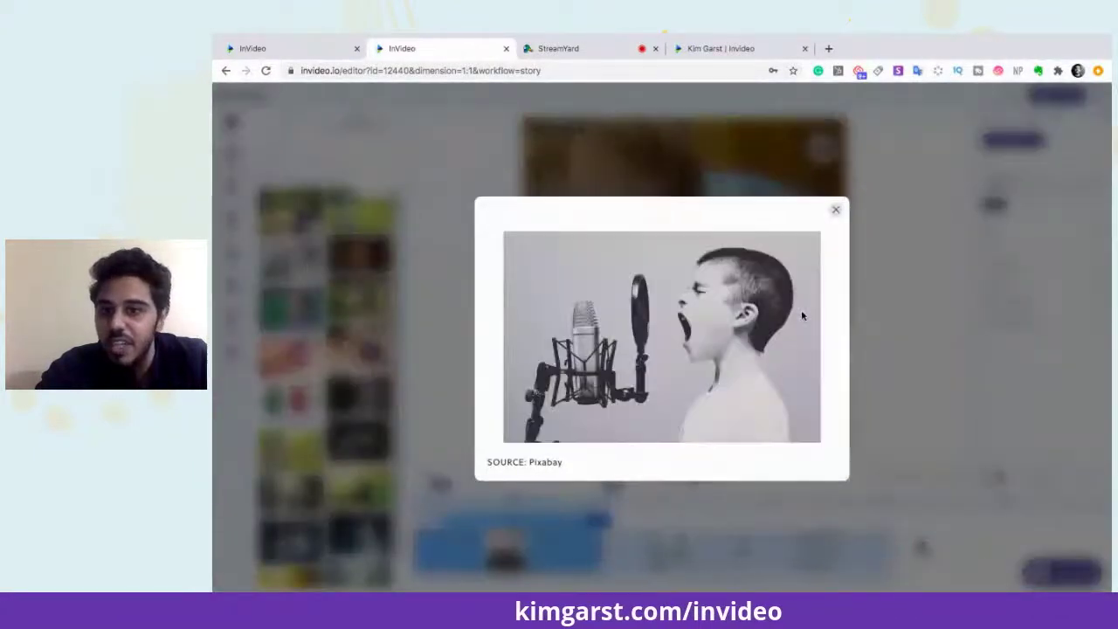
click(835, 212)
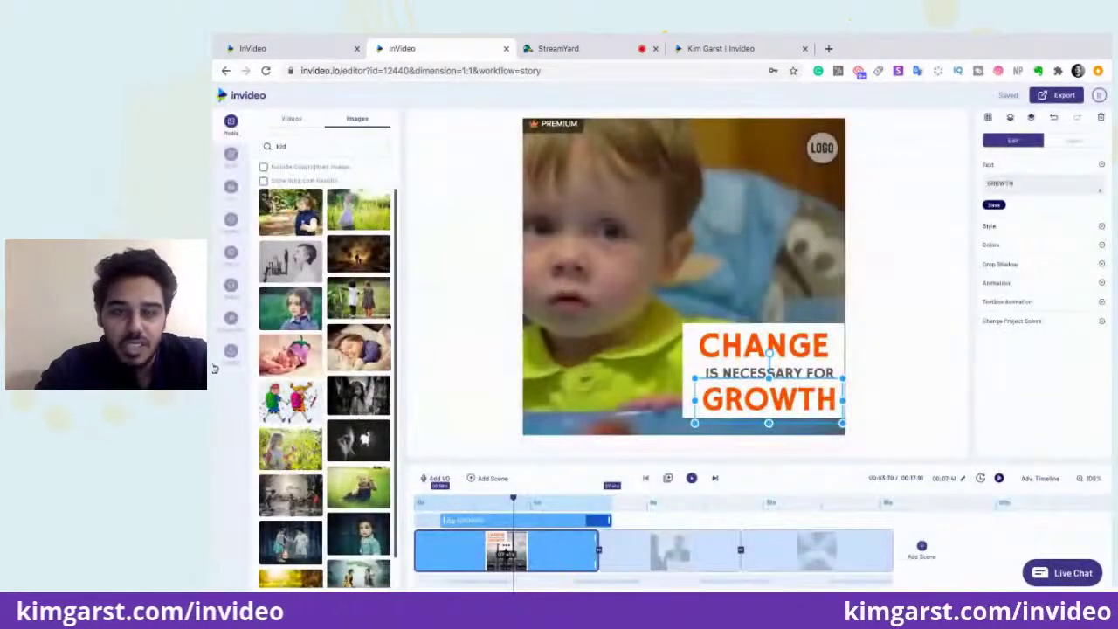
Browse the music collection's categories and the ready-made text box styles
click(232, 164)
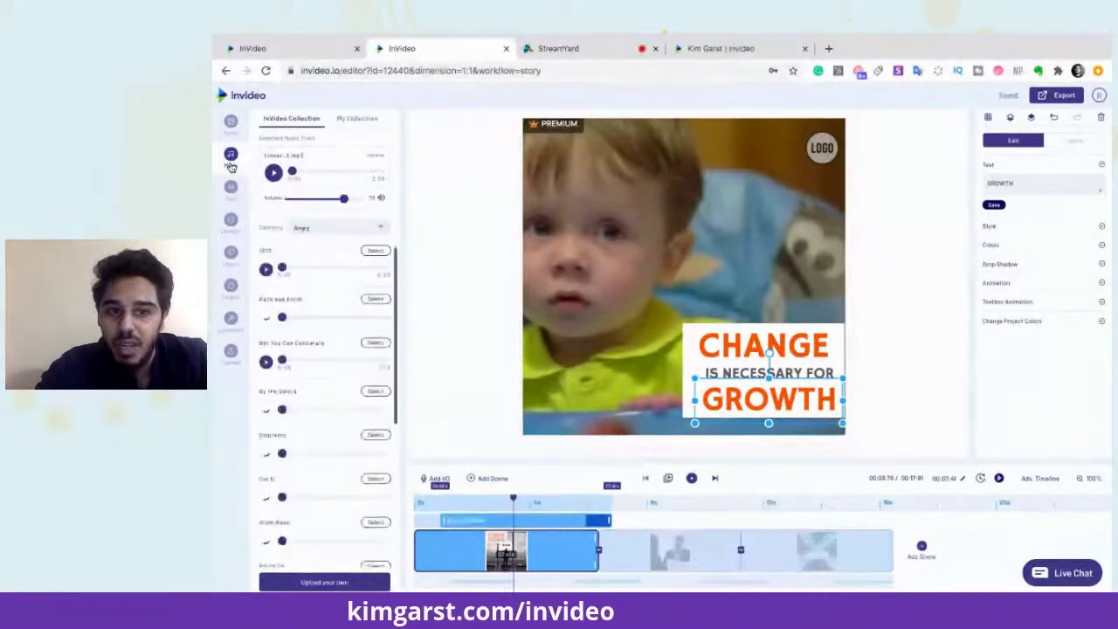
click(352, 232)
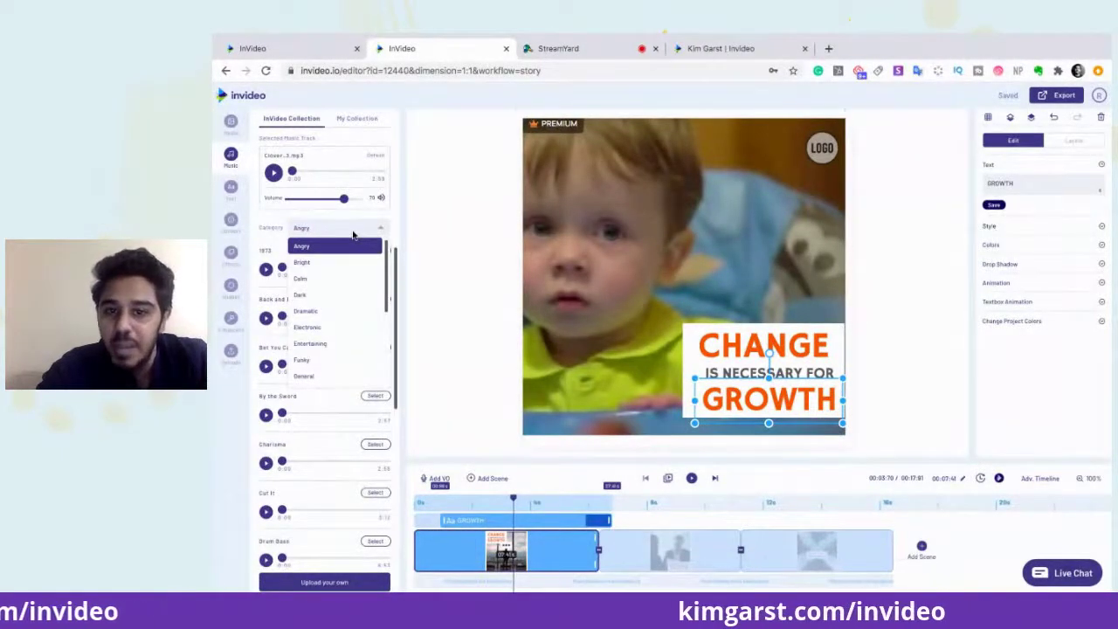
click(231, 188)
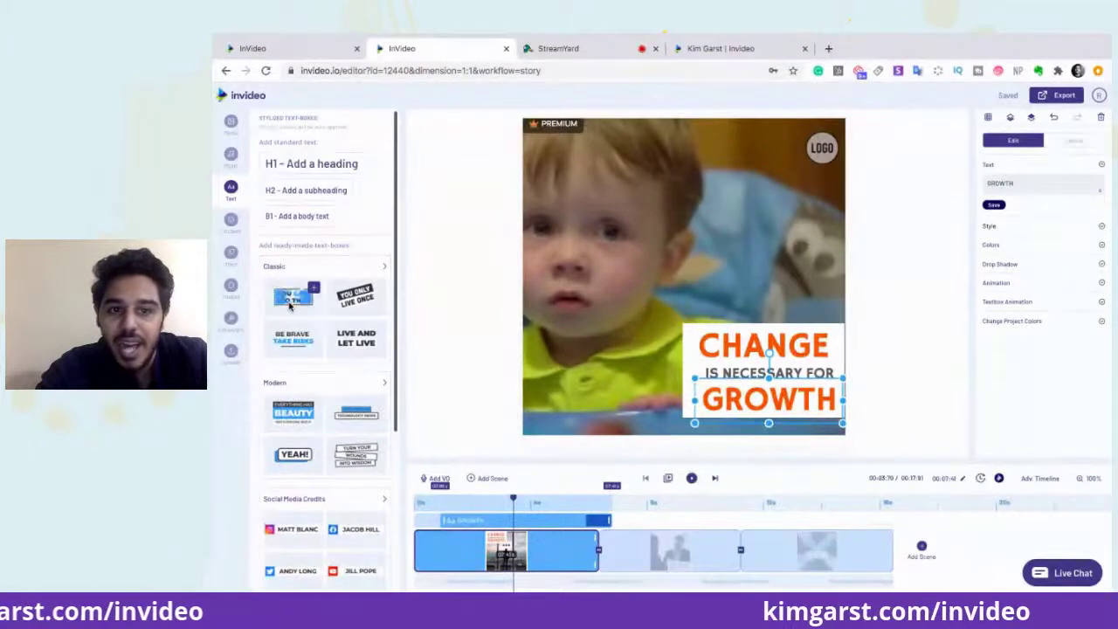
Add the Call Us sticker from the CTA group and place it just above the white box, near the canvas's right edge
click(230, 221)
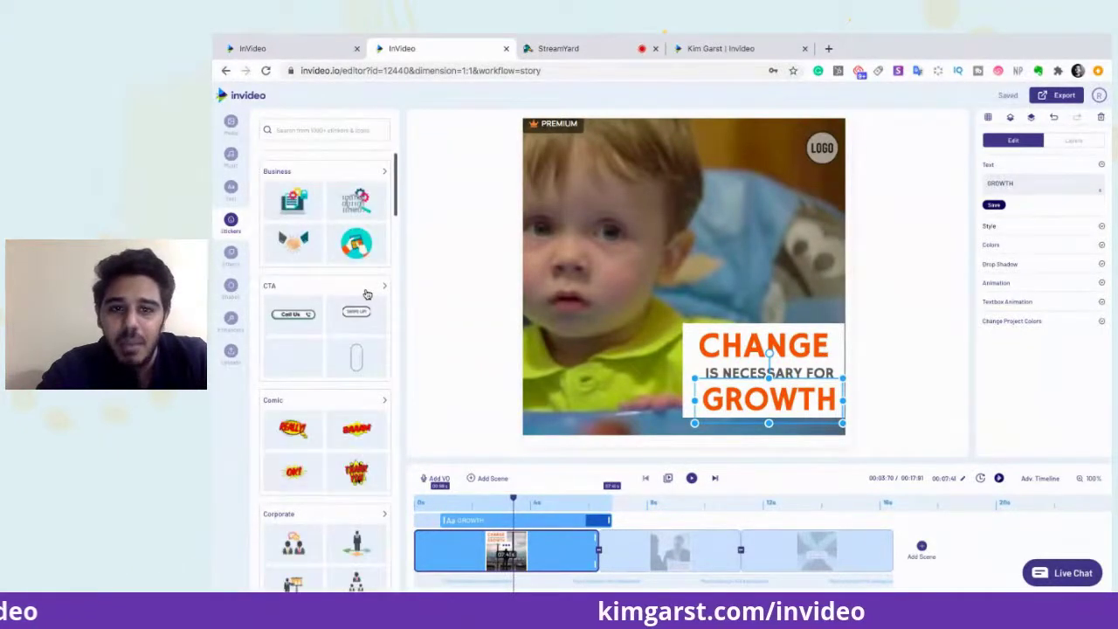
click(302, 326)
drag(684, 275, 803, 301)
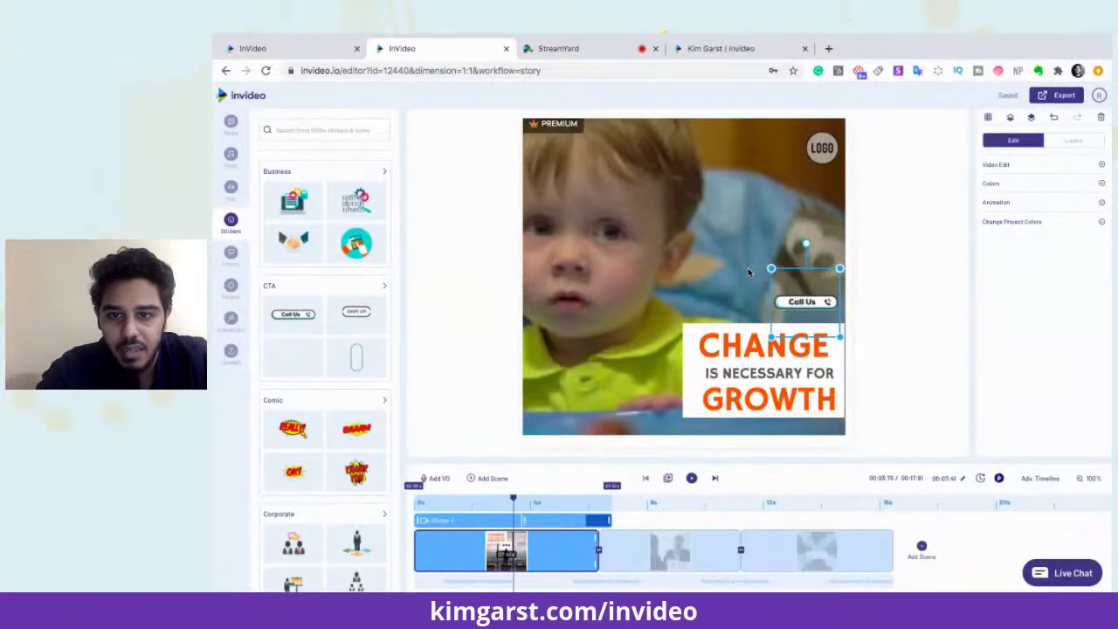
Enlarge the Call Us sticker from its upper-left corner and shift it down to sit just above the white box
drag(772, 268, 708, 245)
drag(785, 280, 790, 303)
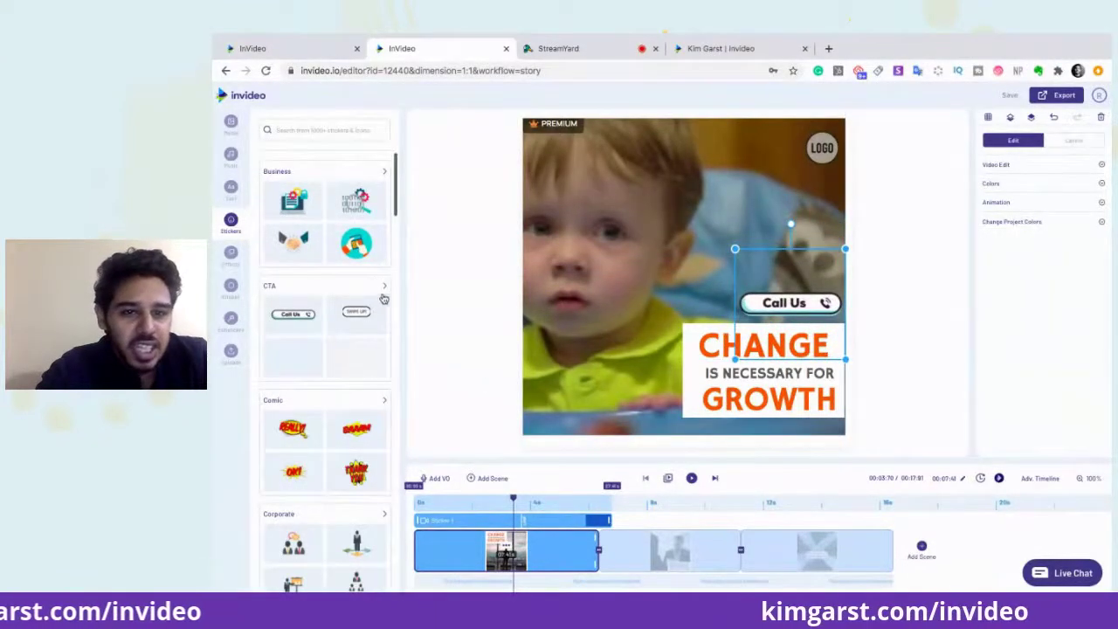
View the available effects, and undo the Call Us sticker's last move and enlargement
click(230, 259)
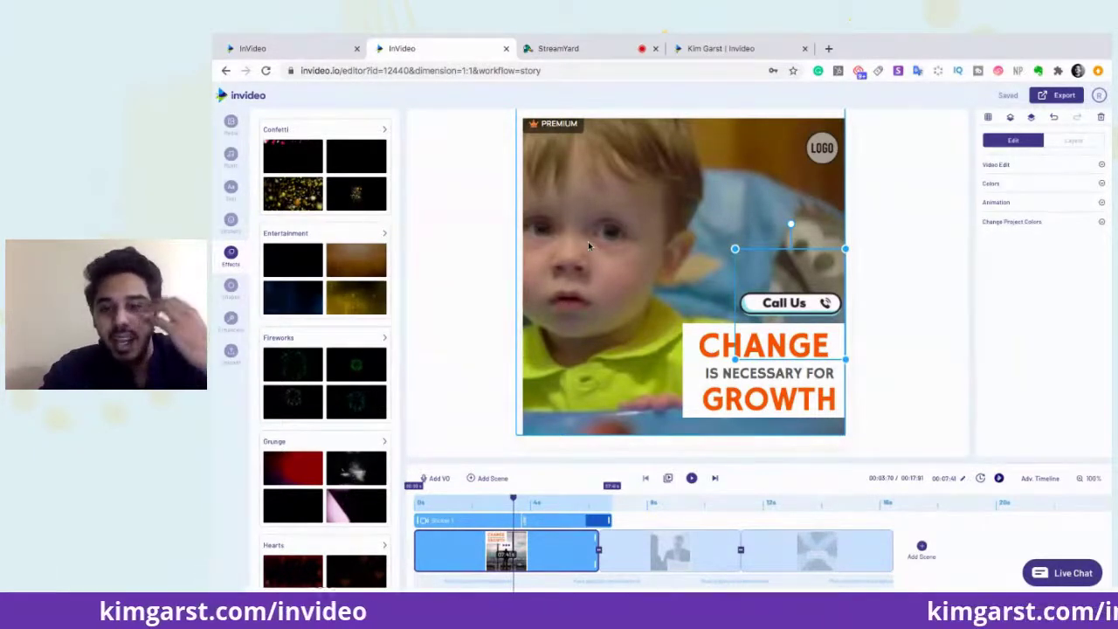
key(ctrl+z)
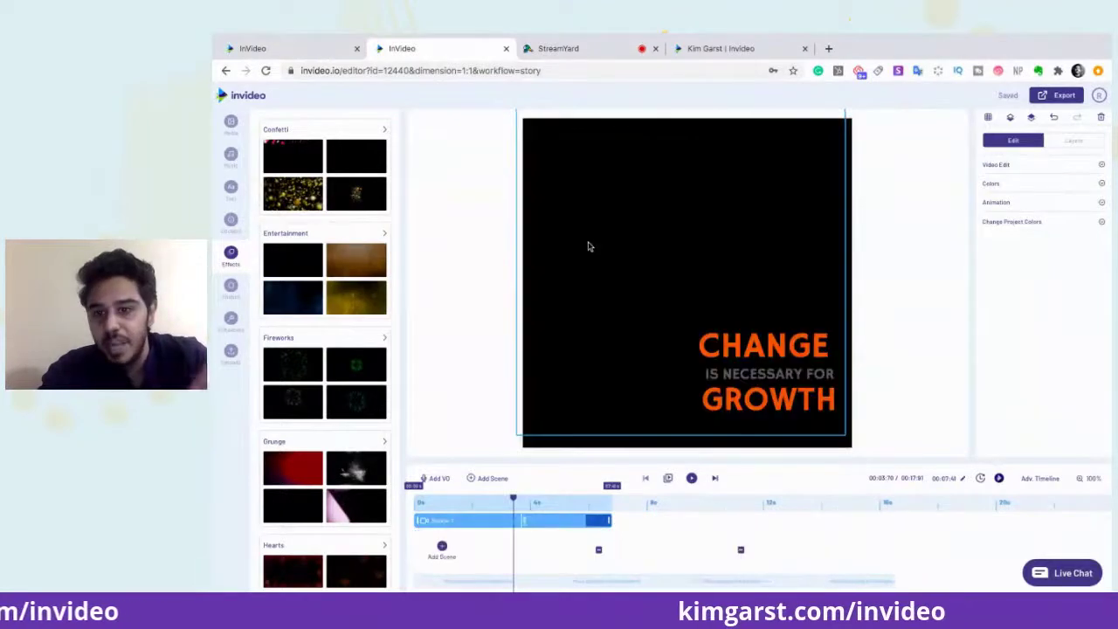
key(ctrl+z)
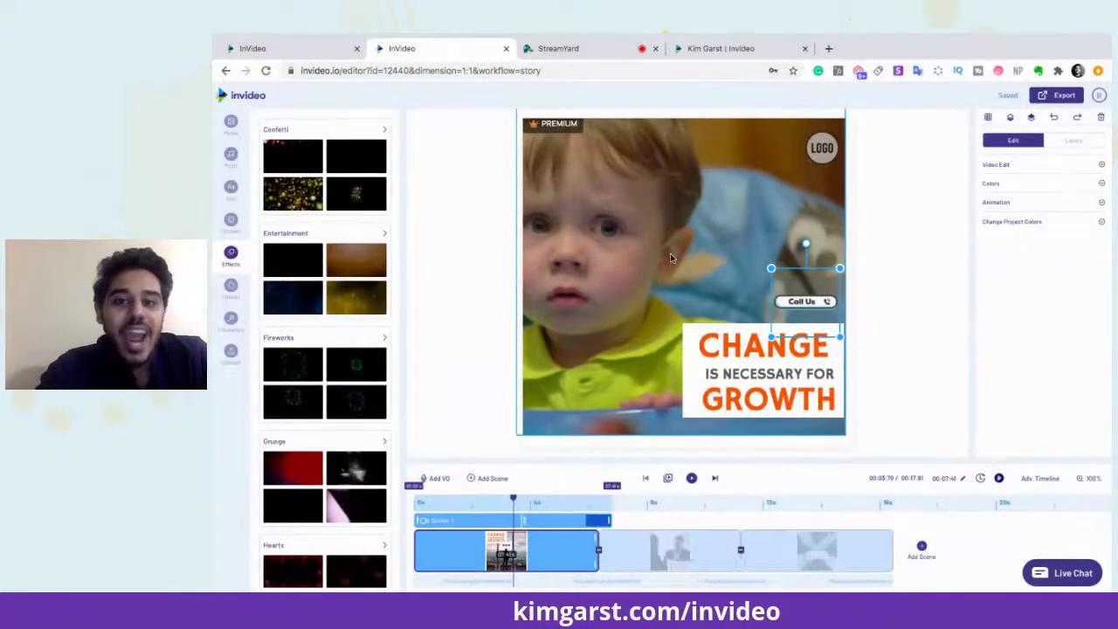
Examine the Video Edit and Playback Speed options of the scene's background video
click(611, 264)
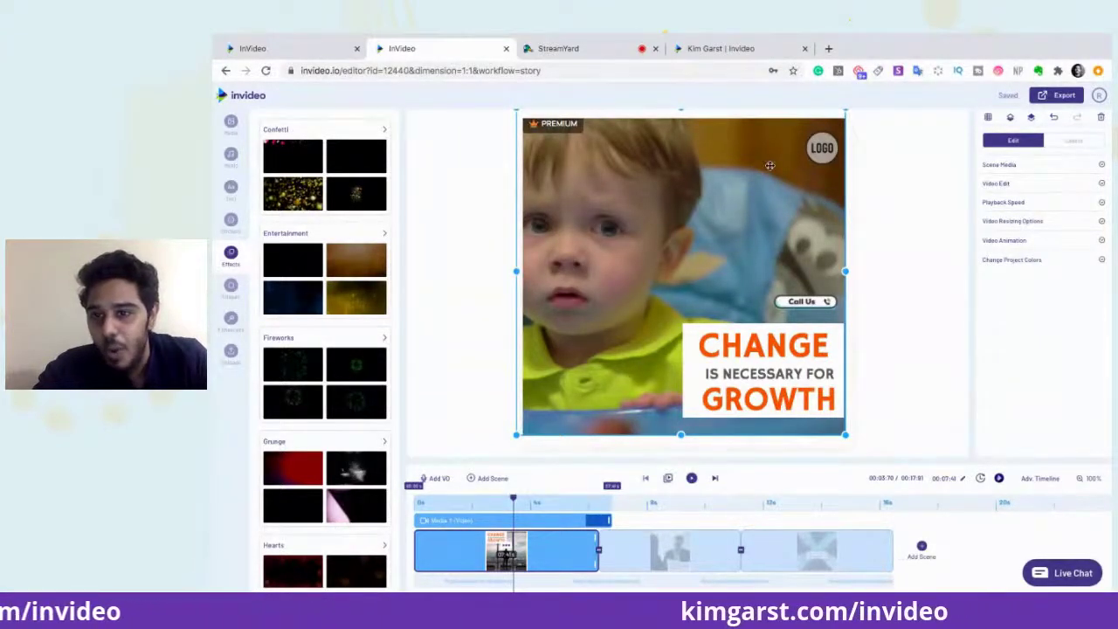
click(1047, 185)
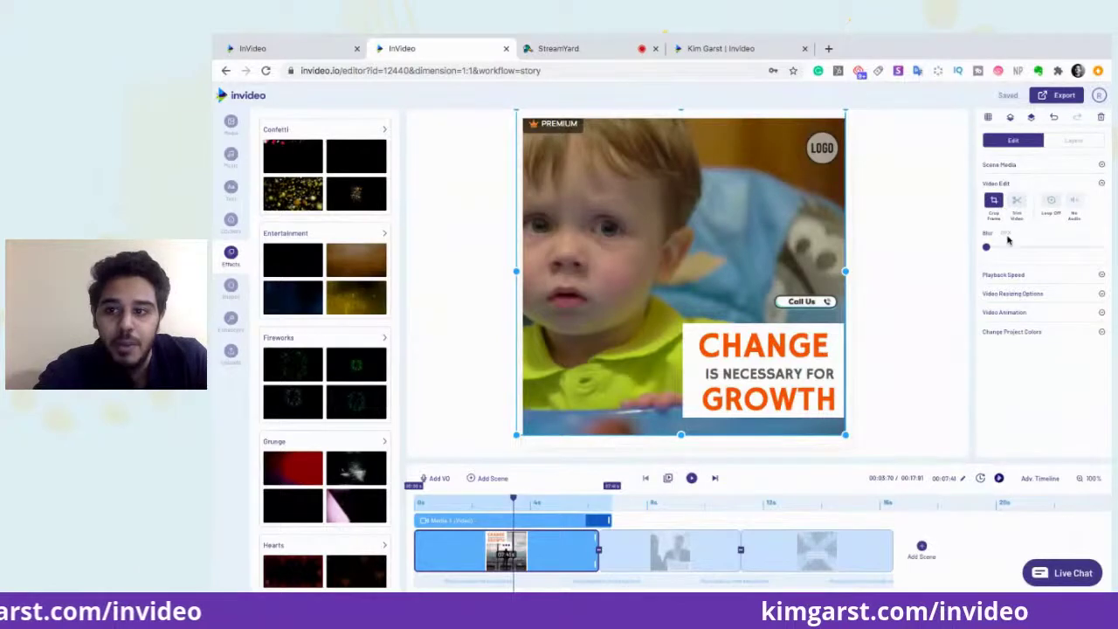
click(1004, 274)
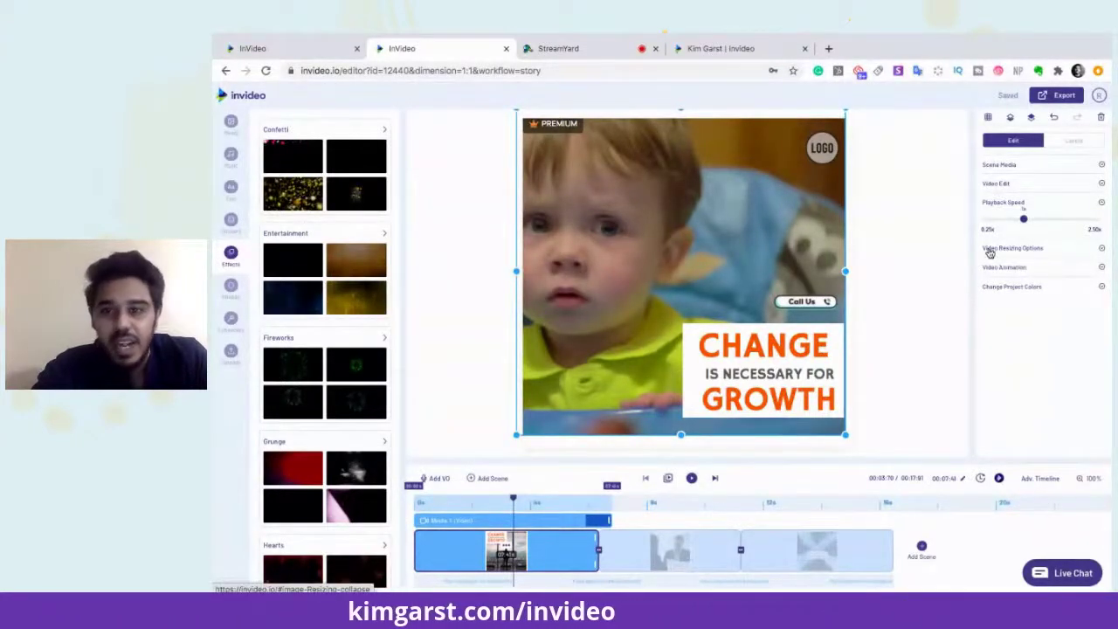
Lock the Text Box Element layer behind the headline, and unlock it again
click(1082, 139)
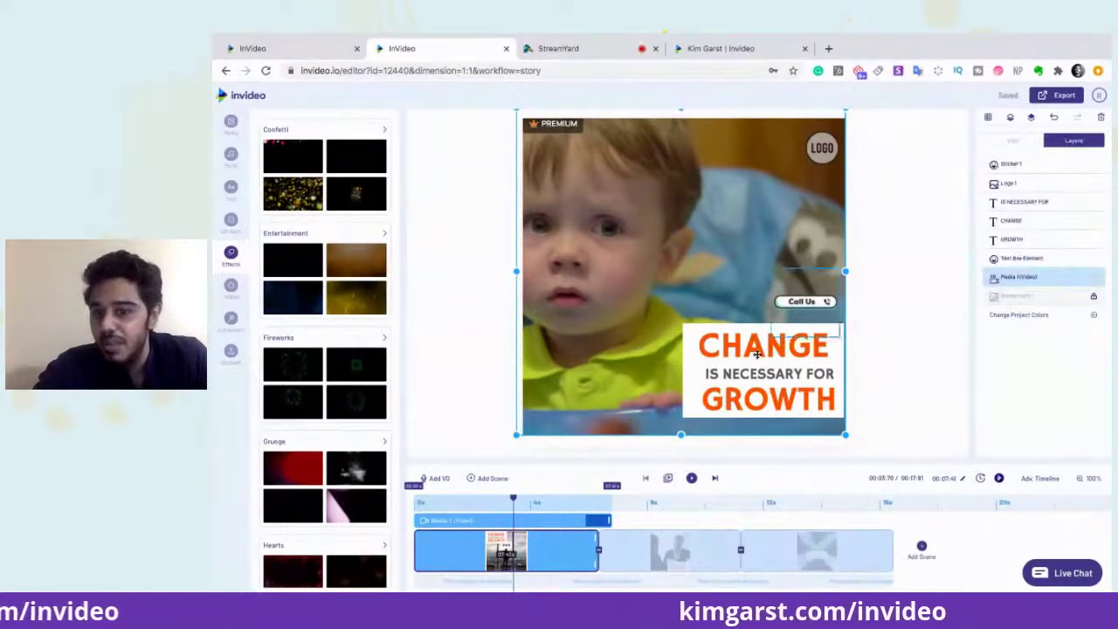
click(686, 393)
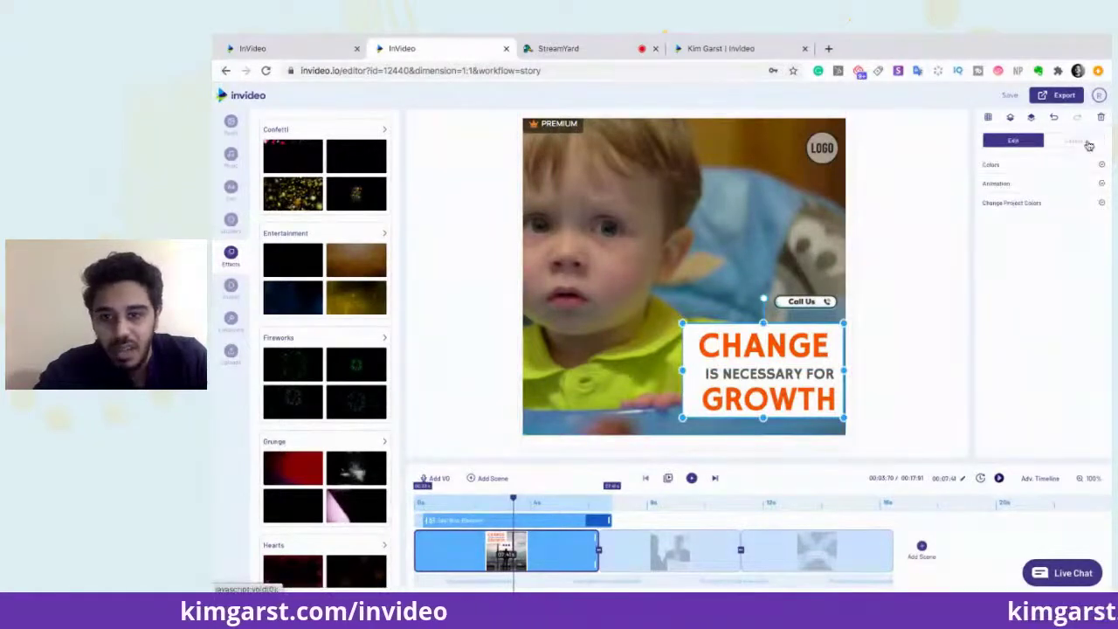
click(1082, 141)
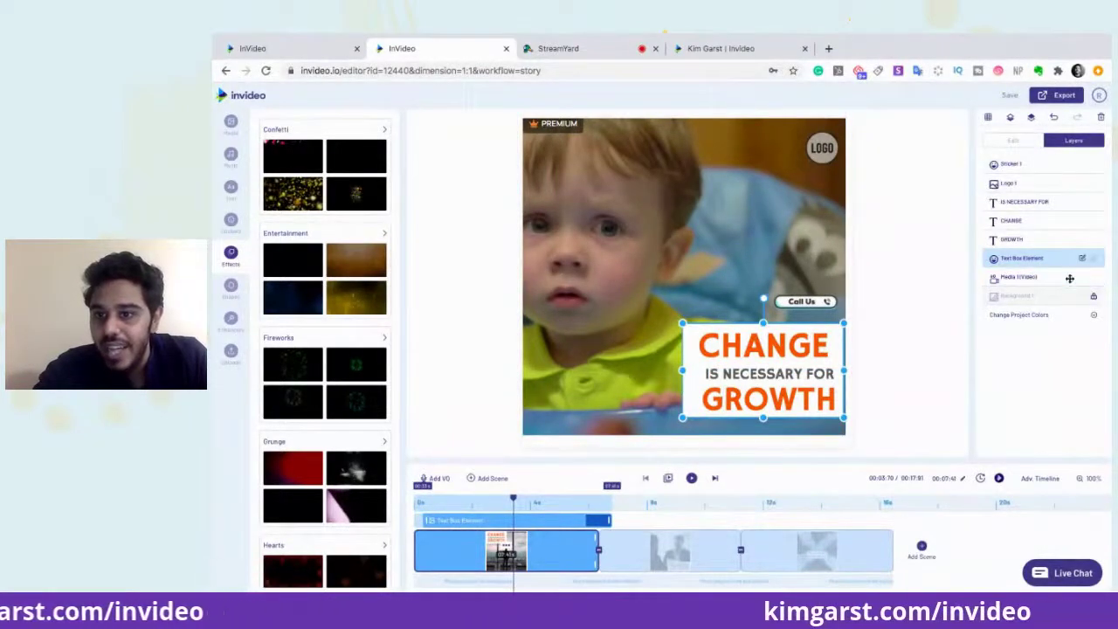
click(1097, 261)
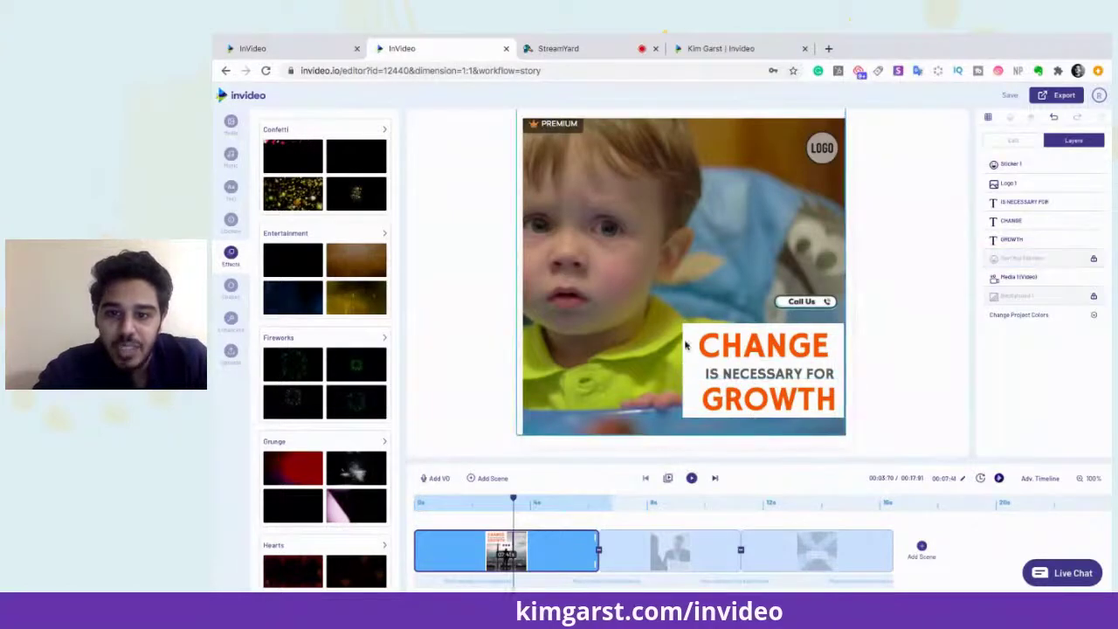
click(1095, 260)
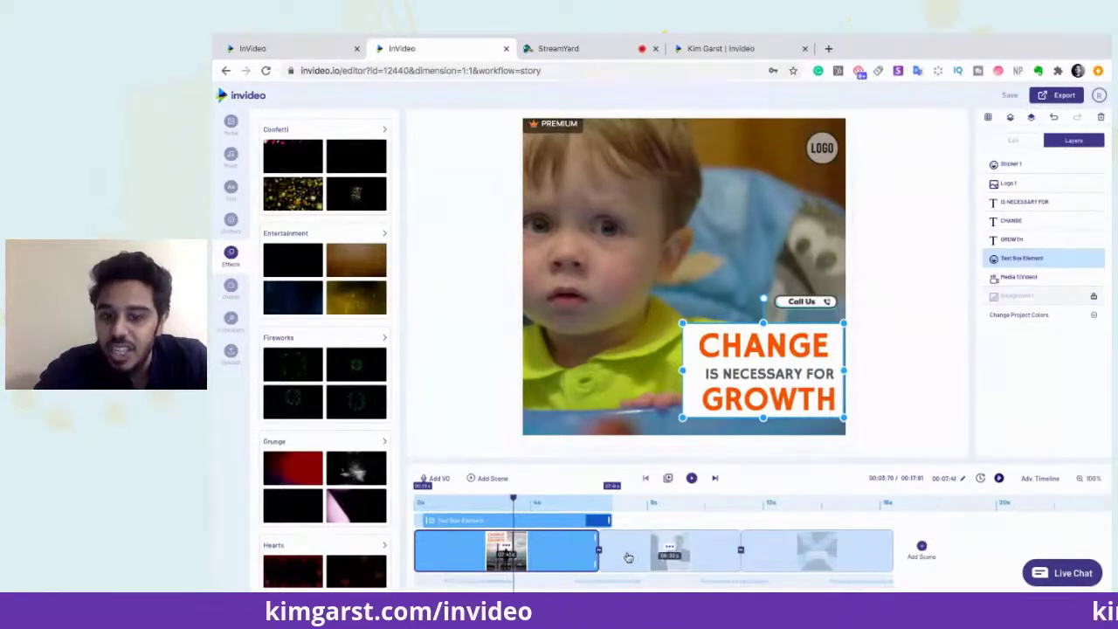
Trim the end of the second scene to a duration of 00:06:20 and view its scene options
click(628, 555)
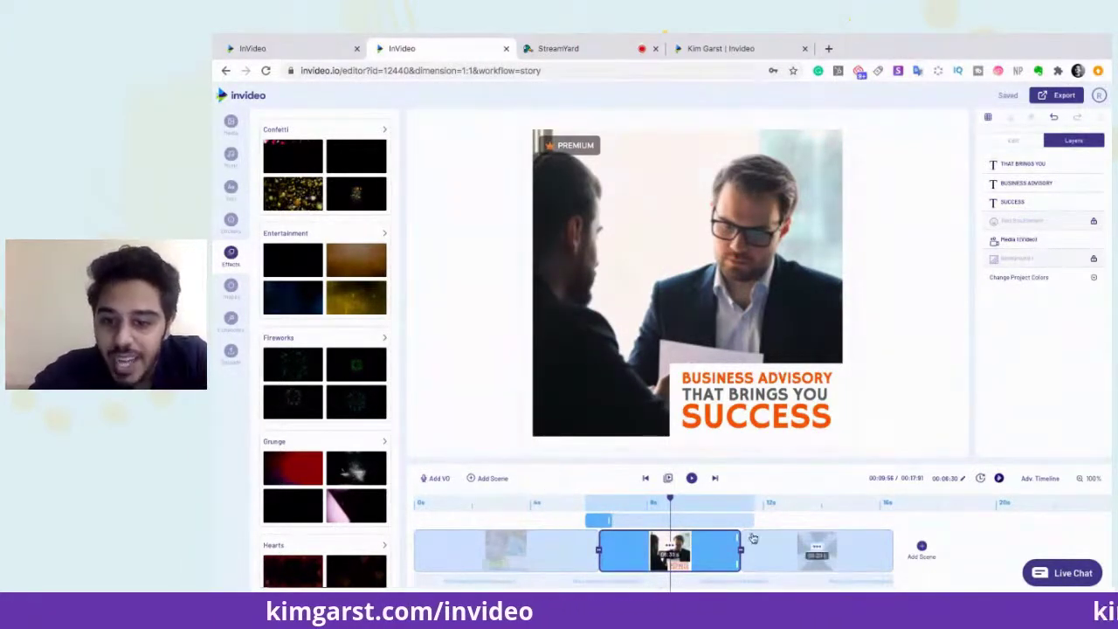
mouse_move(741, 540)
mouse_down()
mouse_move(716, 537)
mouse_move(737, 540)
mouse_up()
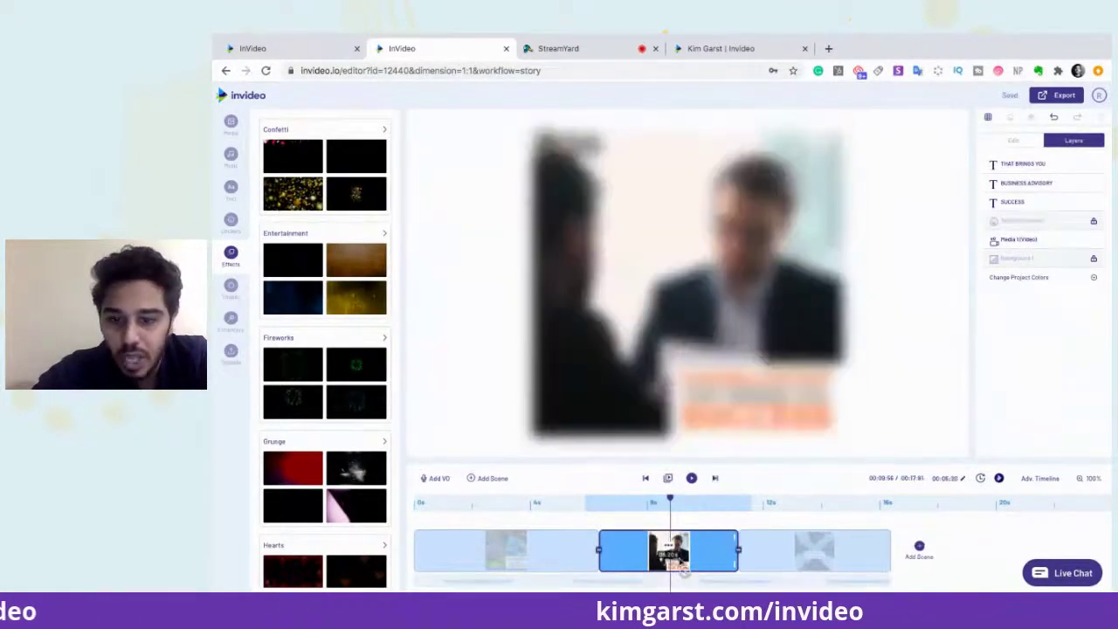
right_click(669, 547)
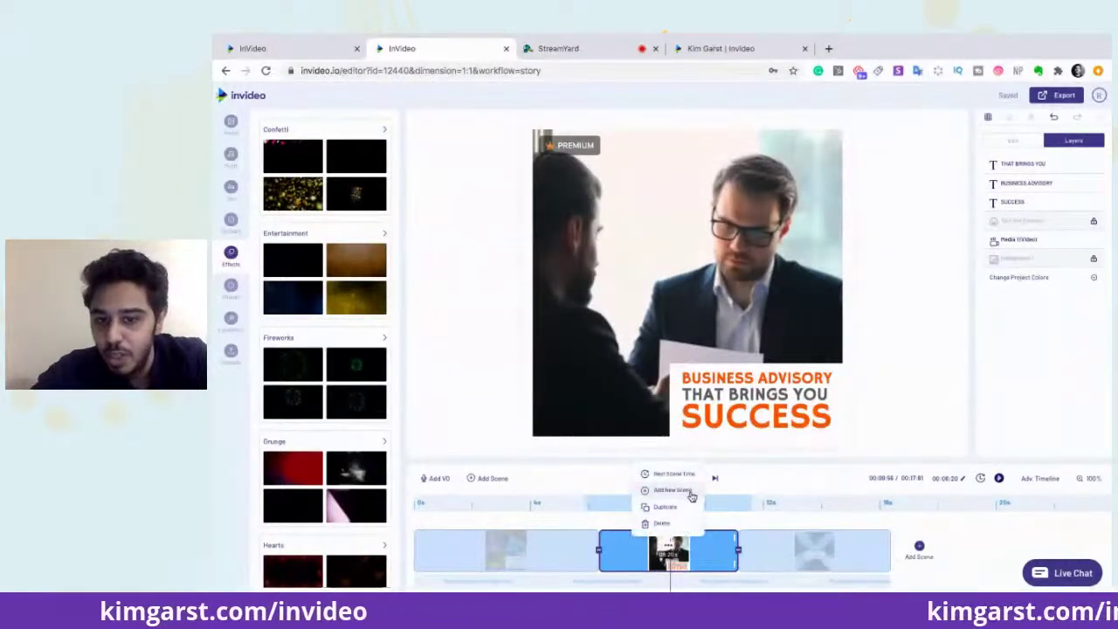
click(924, 422)
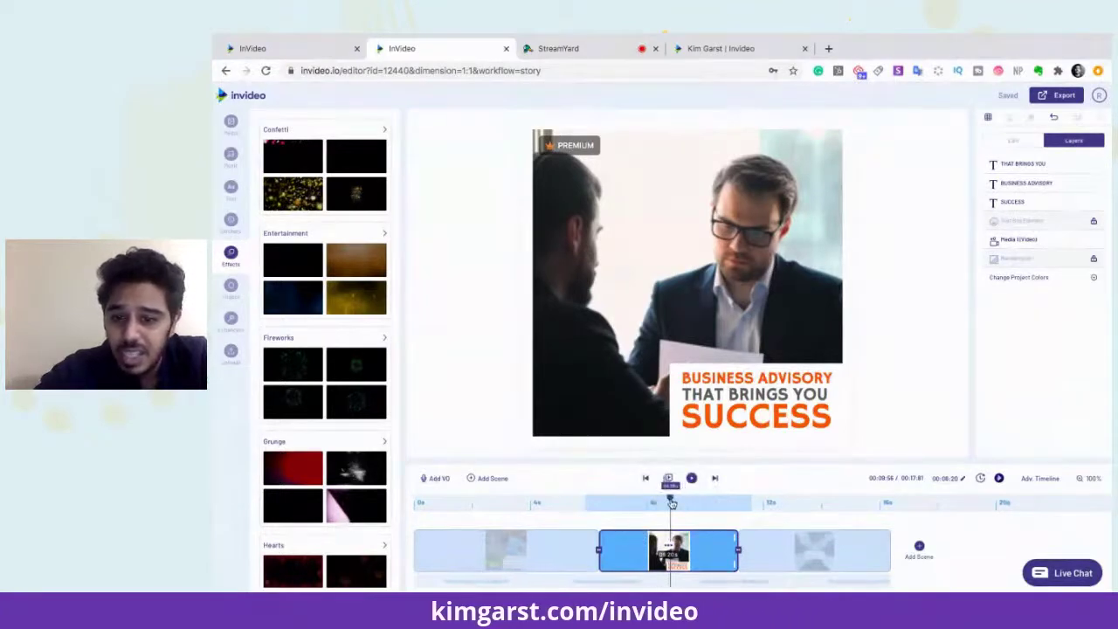
Preview the closing scene with the playhead, return to the first scene, and run the assistant that scans it for suggestions
drag(617, 500, 779, 497)
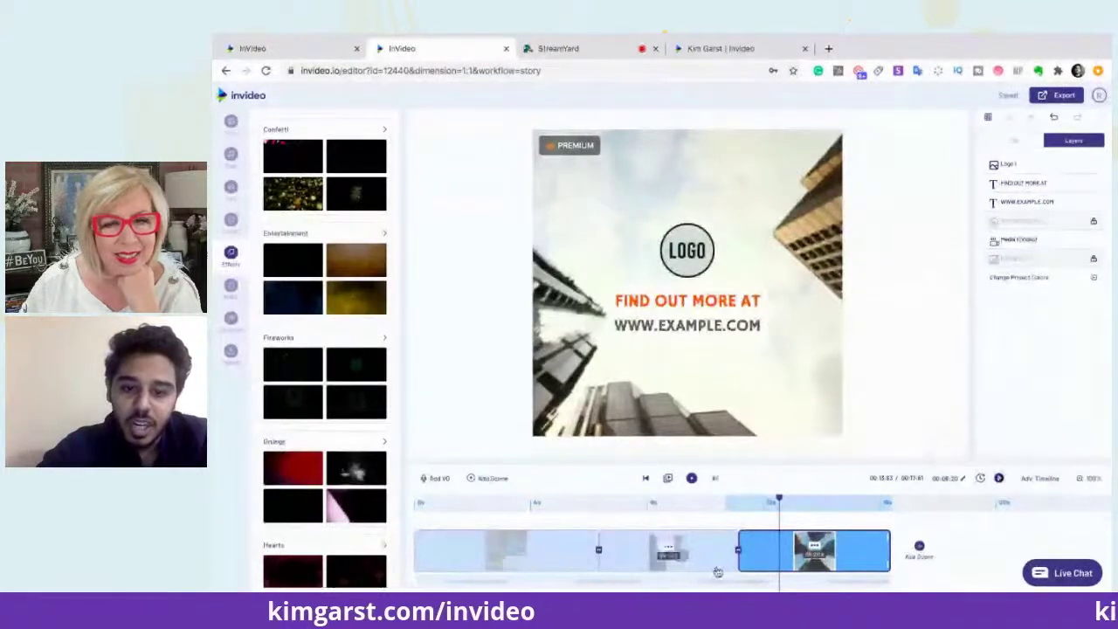
click(537, 563)
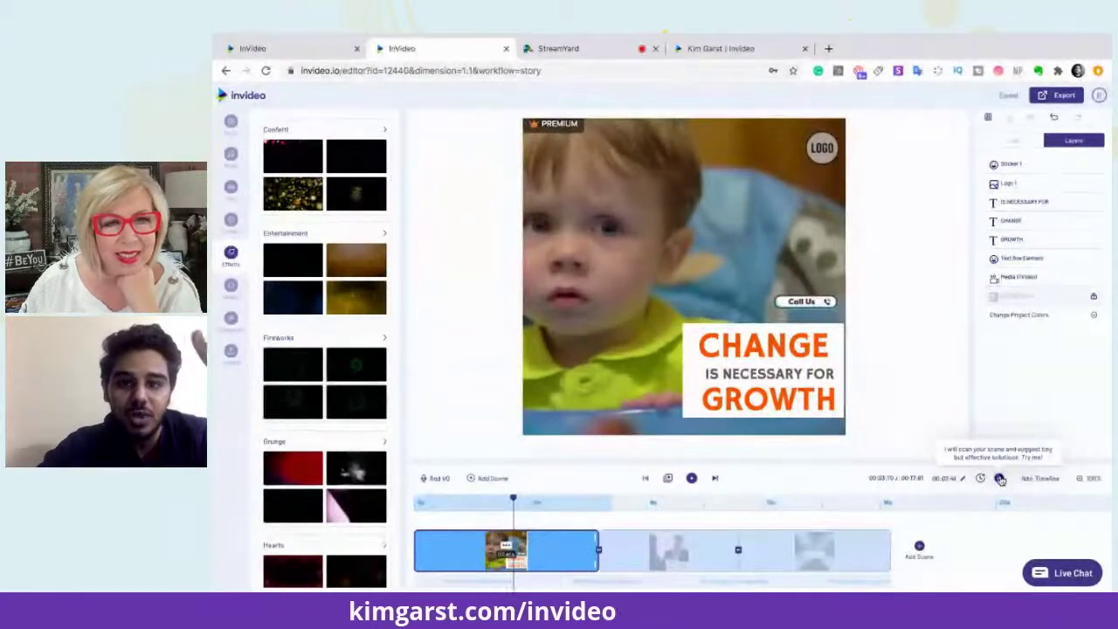
click(999, 479)
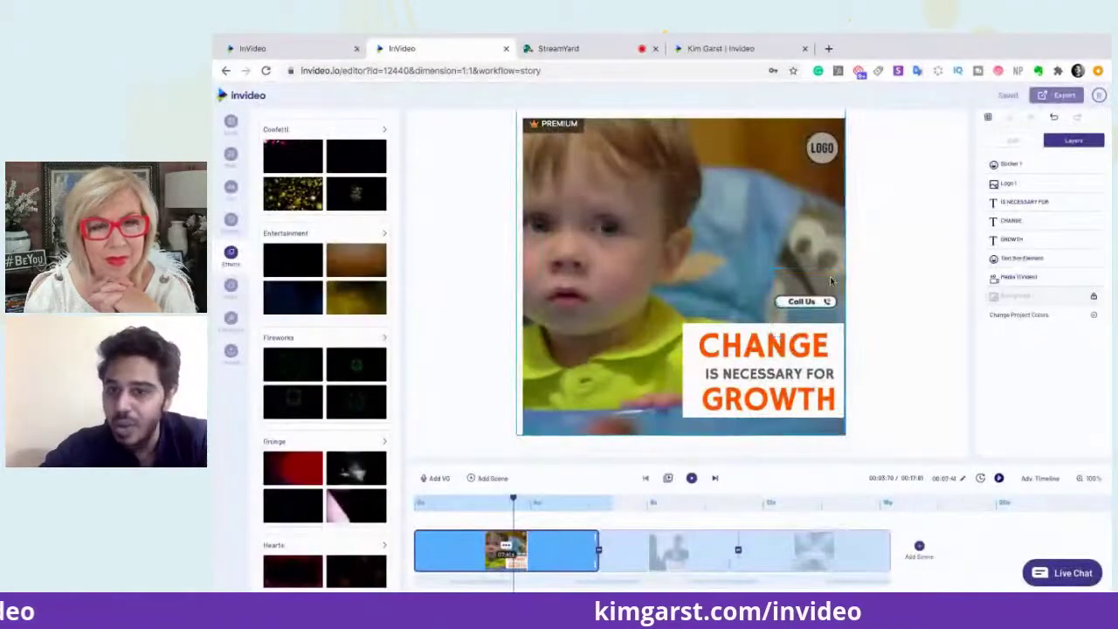
click(924, 349)
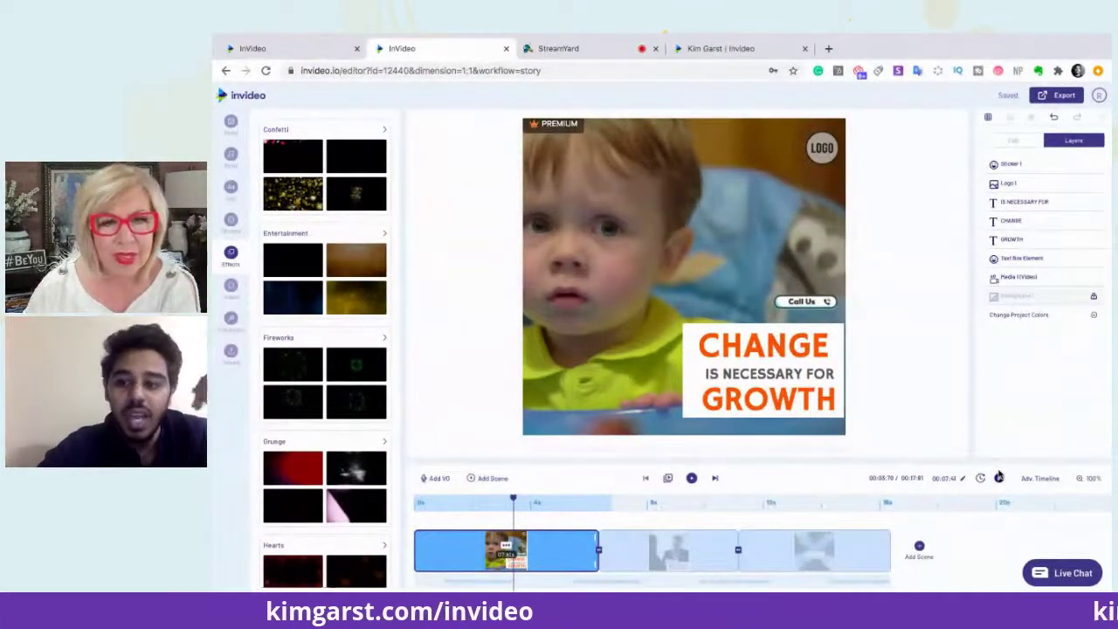
View the Support/Help conversation in the live chat, and close the chat
click(1061, 577)
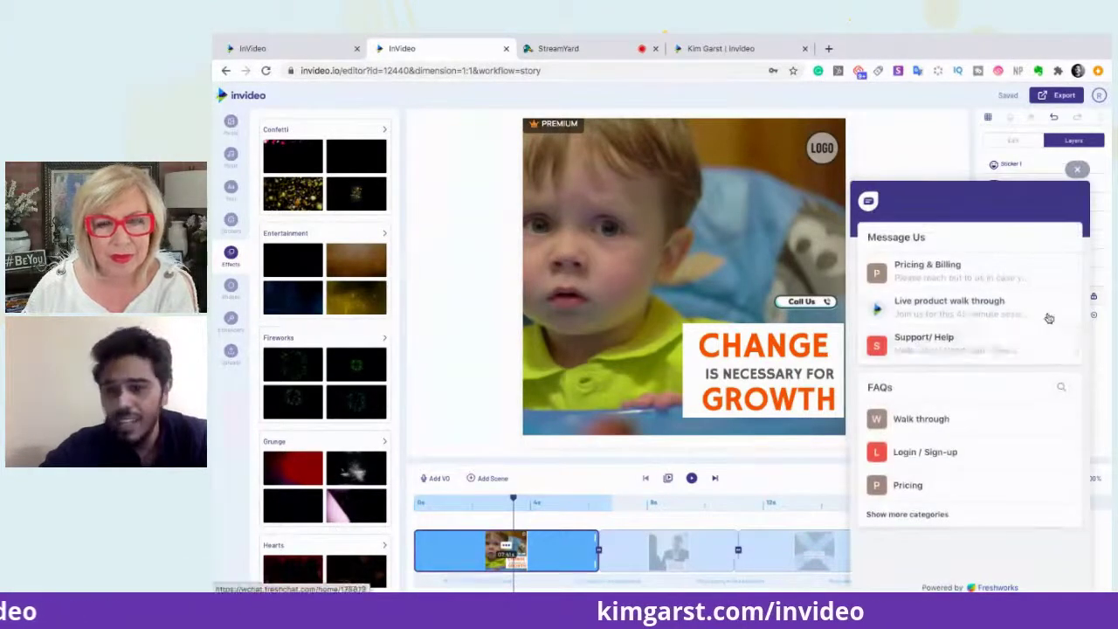
click(993, 354)
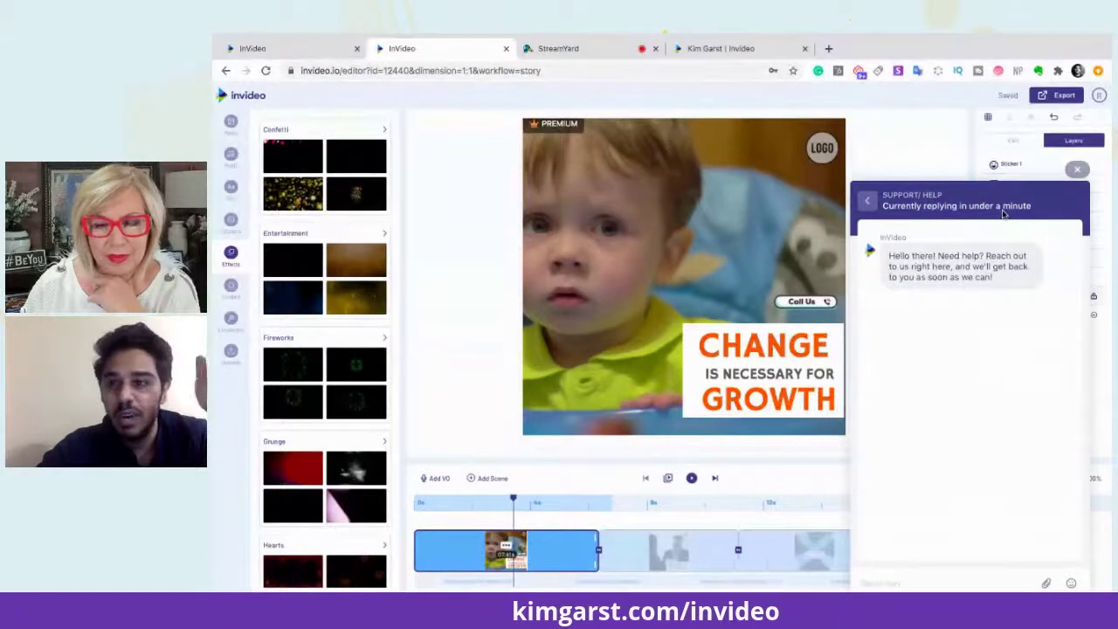
click(1083, 170)
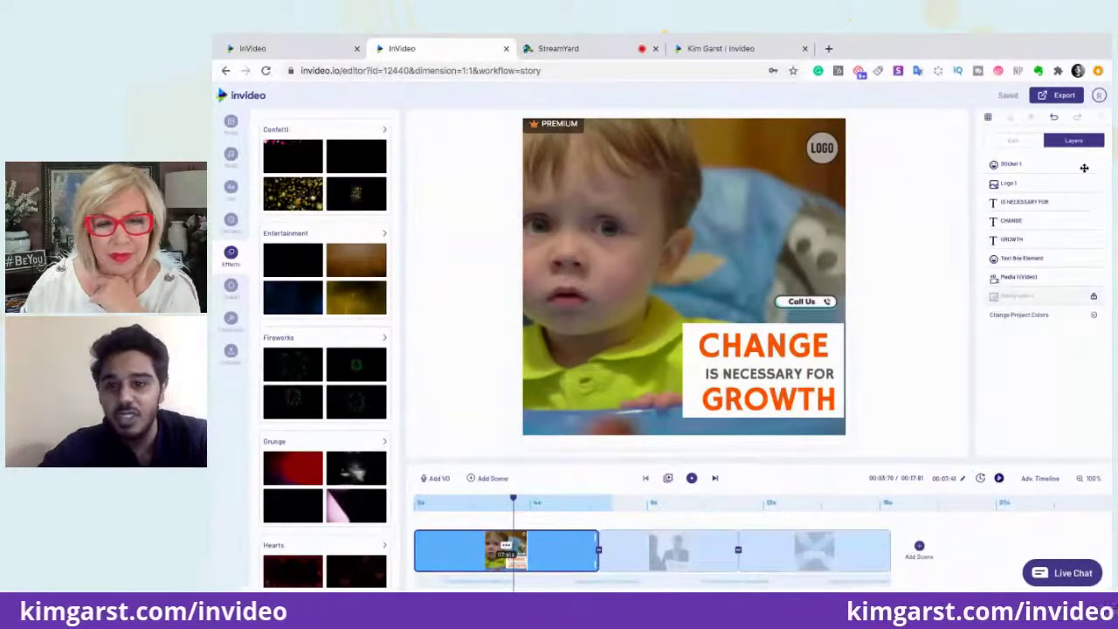